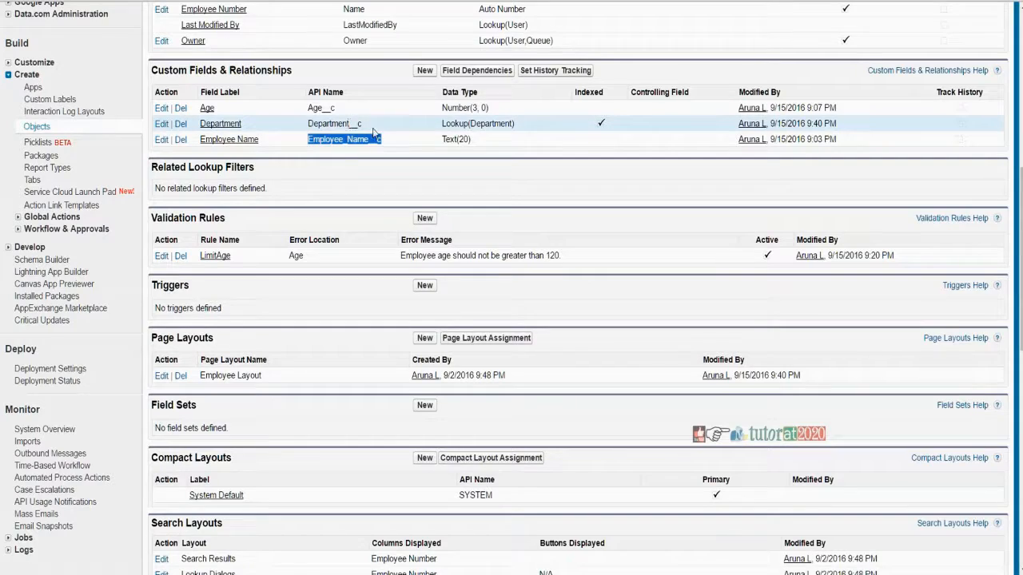
Review the Employee object's definition and its custom fields, including the Department lookup.
scroll(369, 231, up, 2)
scroll(369, 231, up, 3)
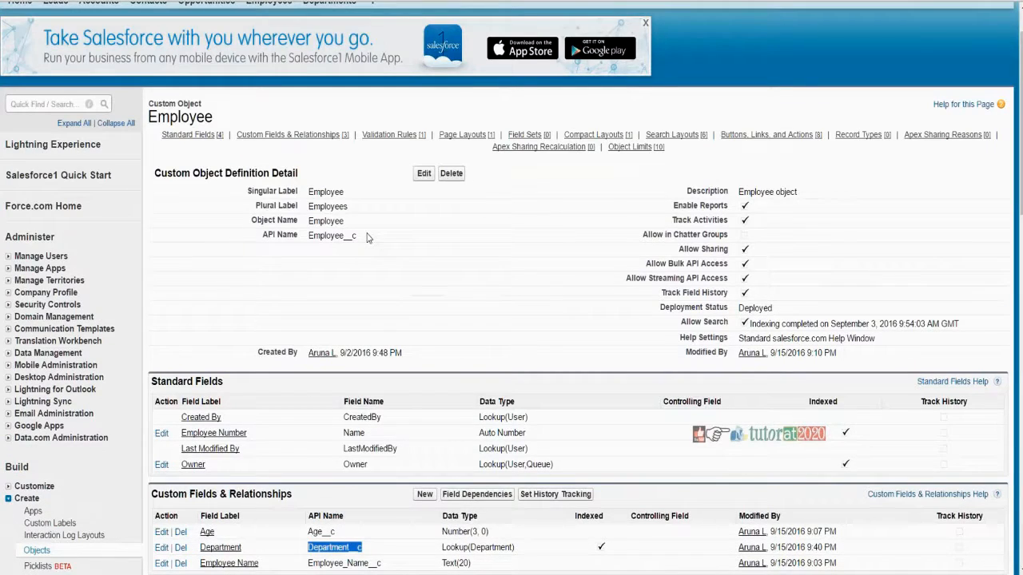
scroll(369, 240, down, 2)
drag(515, 365, 440, 366)
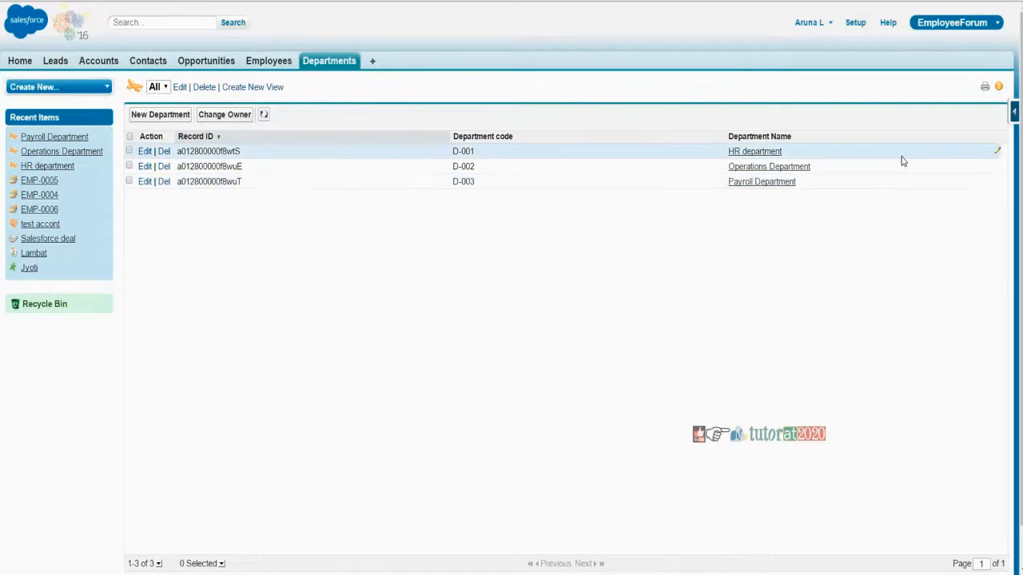
Examine the Operations Department and Payroll Department records, checking the department code and the related employees.
click(768, 166)
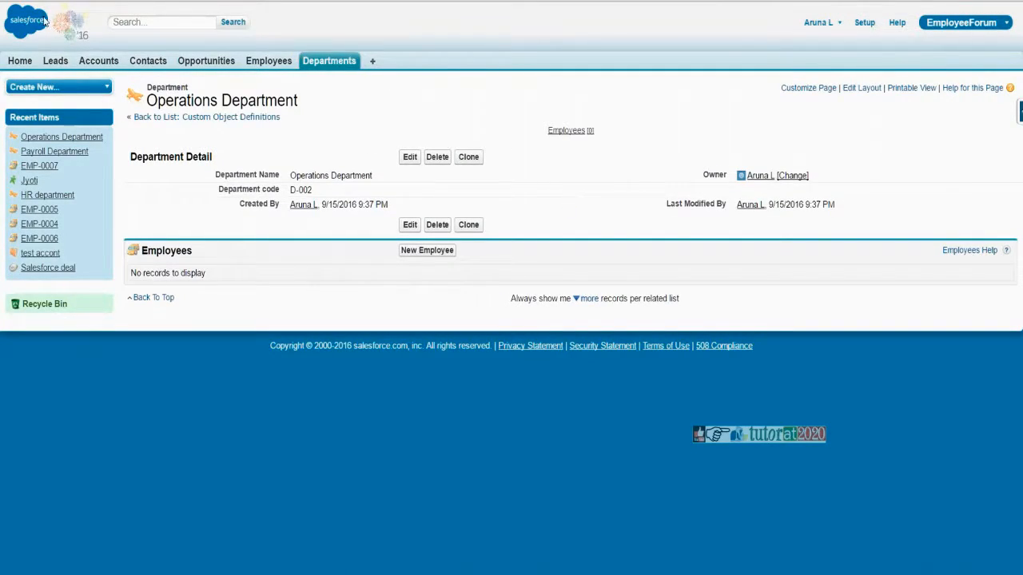
key(alt+Left)
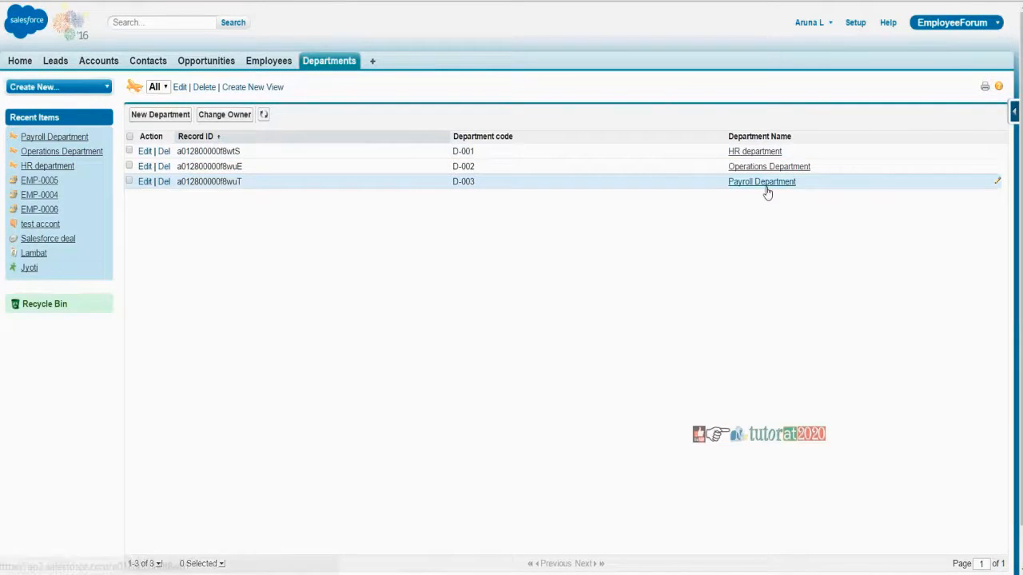
click(759, 182)
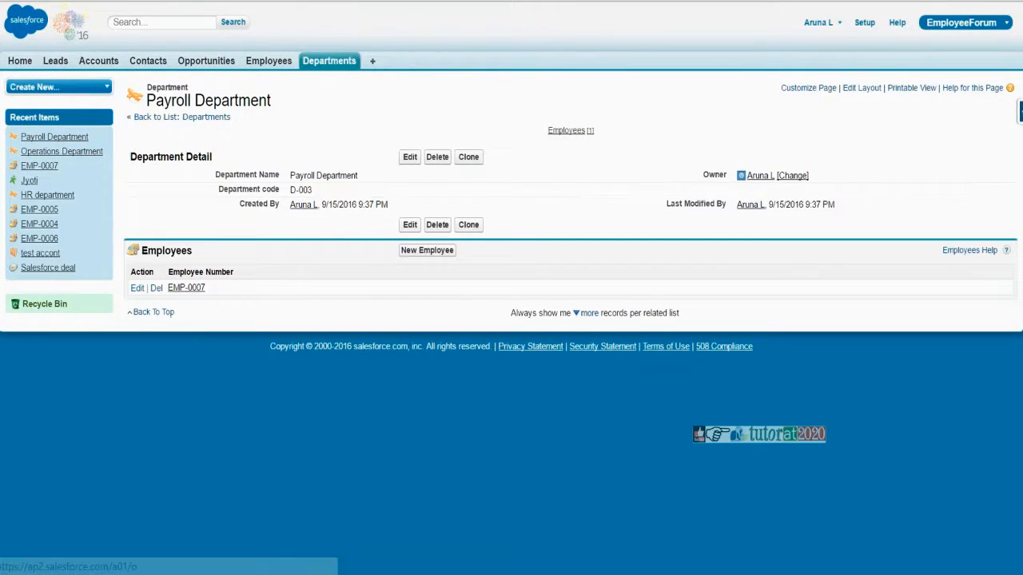
double_click(361, 179)
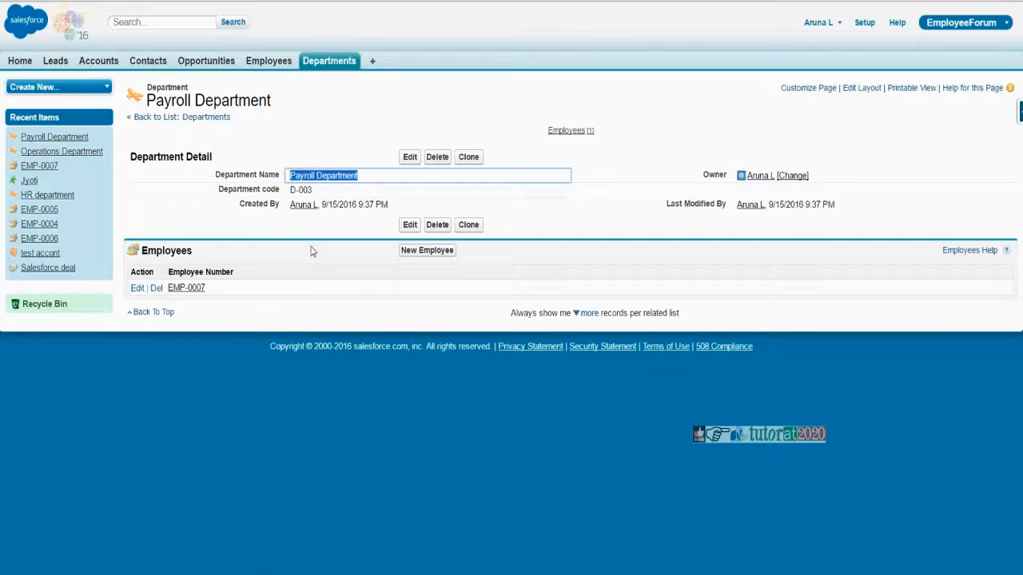
drag(318, 193, 289, 191)
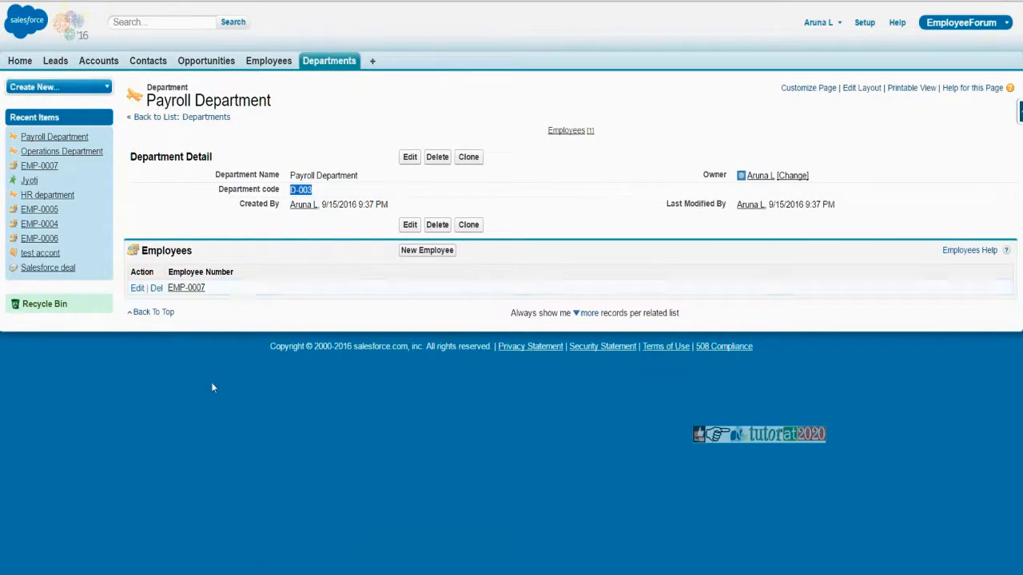
drag(211, 288, 165, 289)
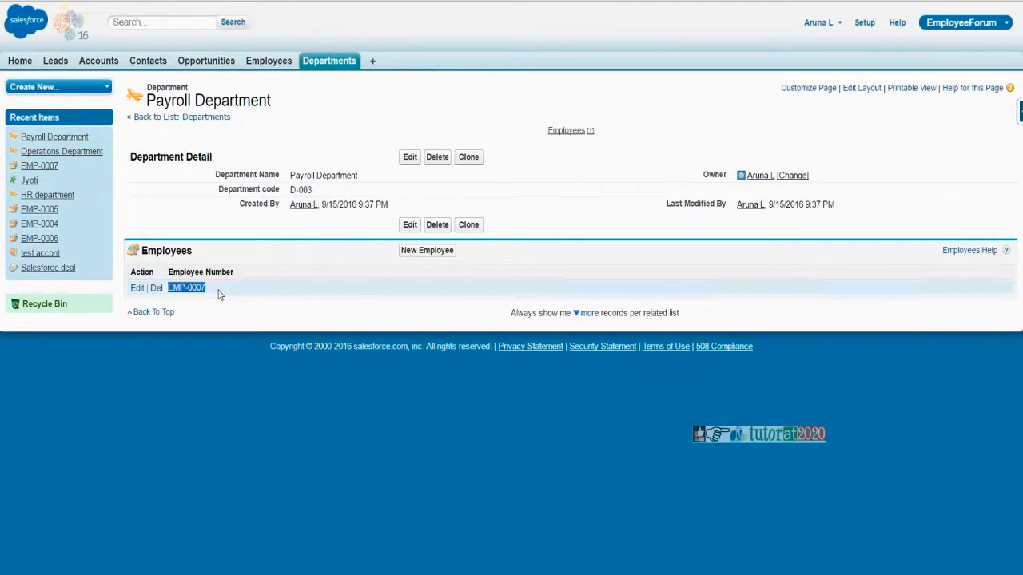
drag(324, 191, 288, 189)
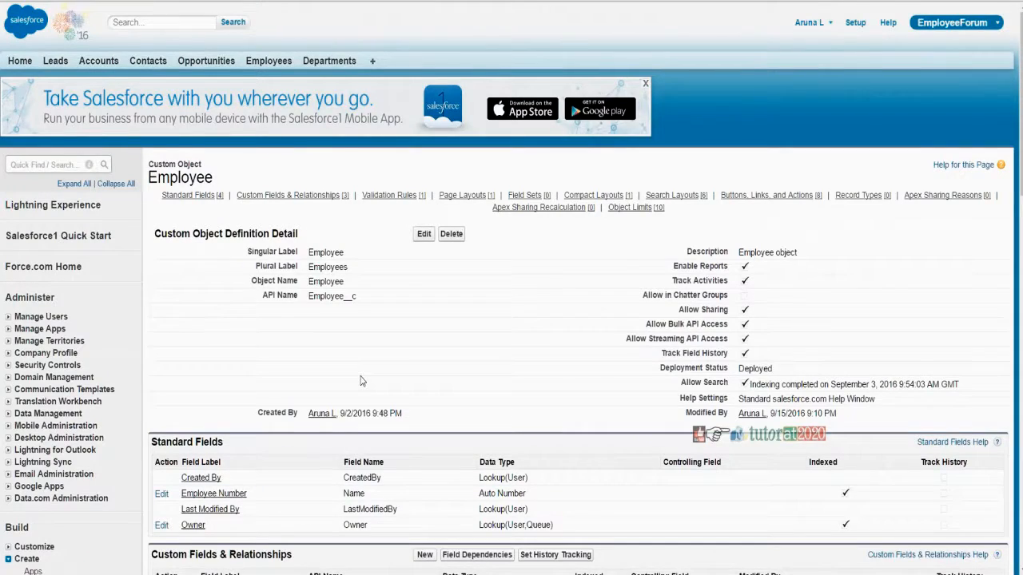
scroll(361, 381, down, 5)
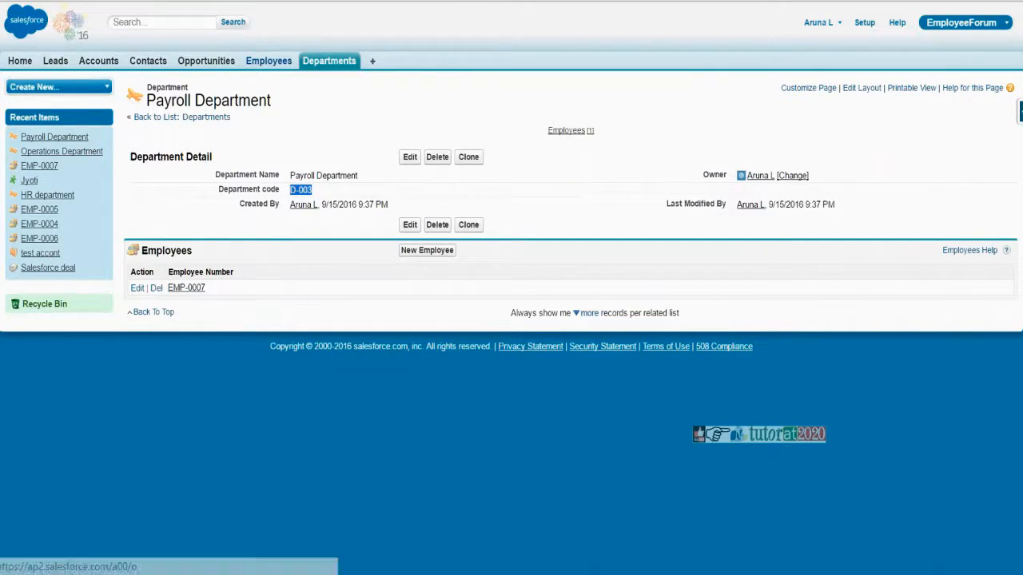
Create and save an employee record with the employee's name and age 29, leaving Department blank.
click(268, 61)
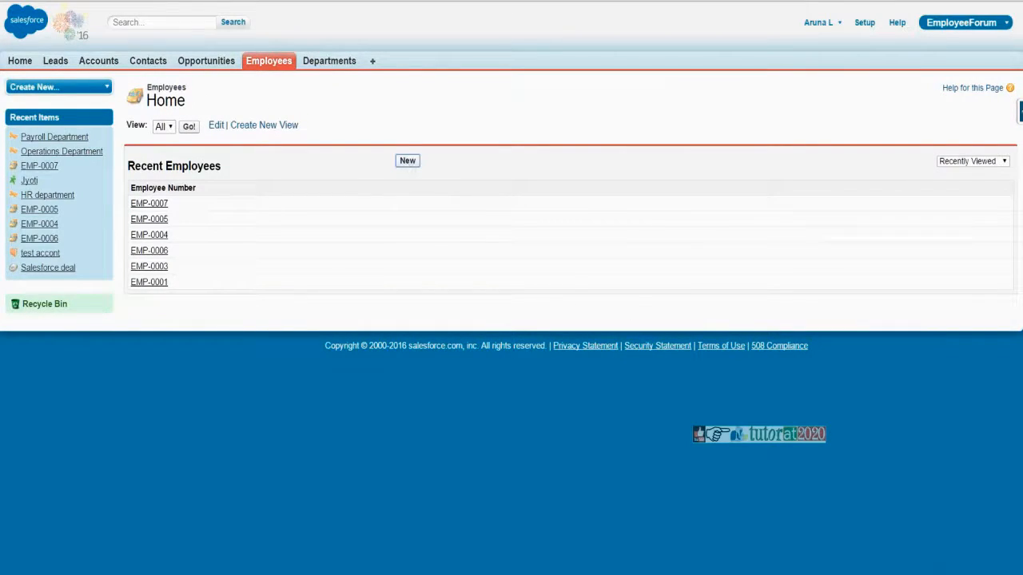
click(407, 161)
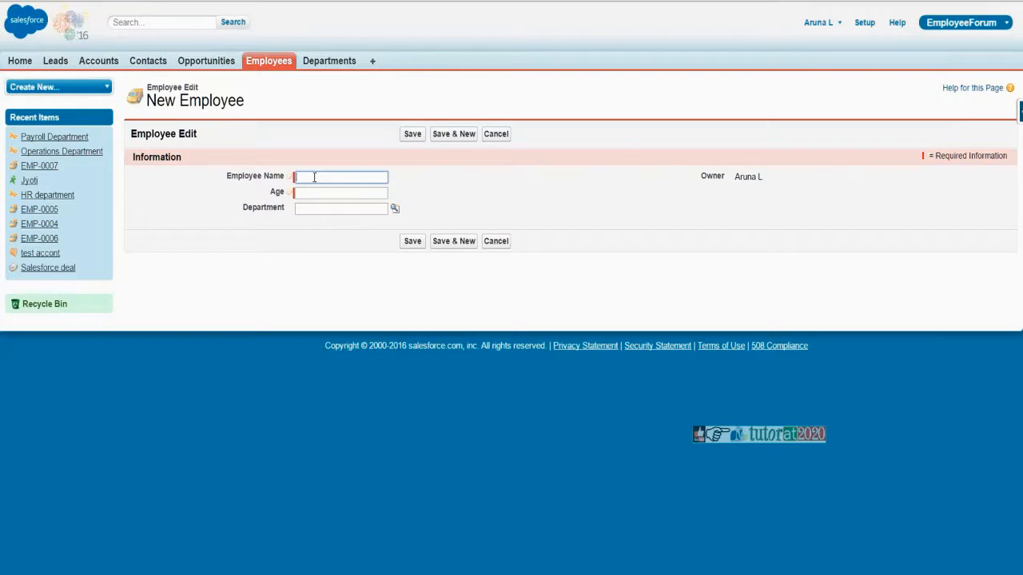
text(aruna1)
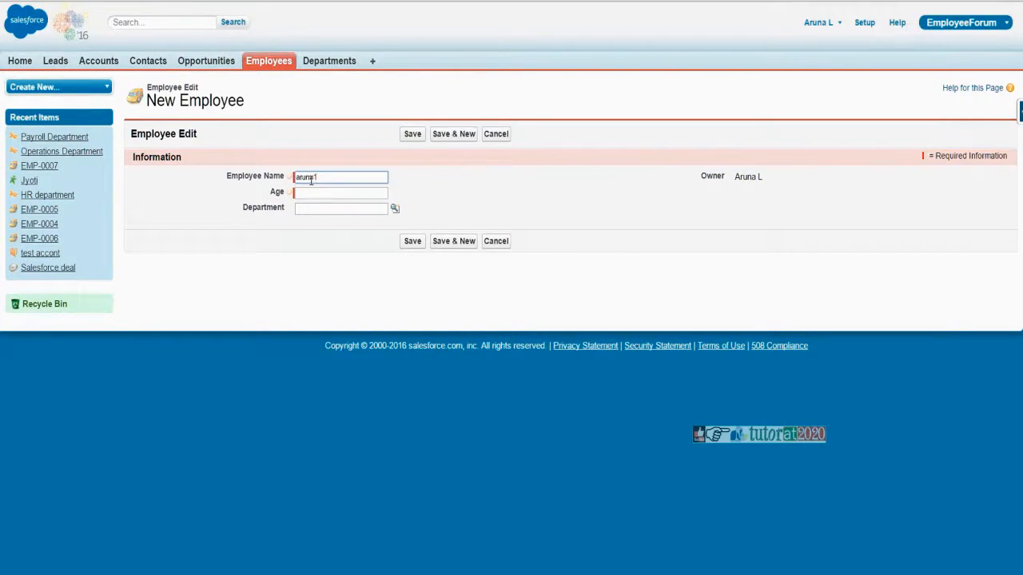
click(324, 193)
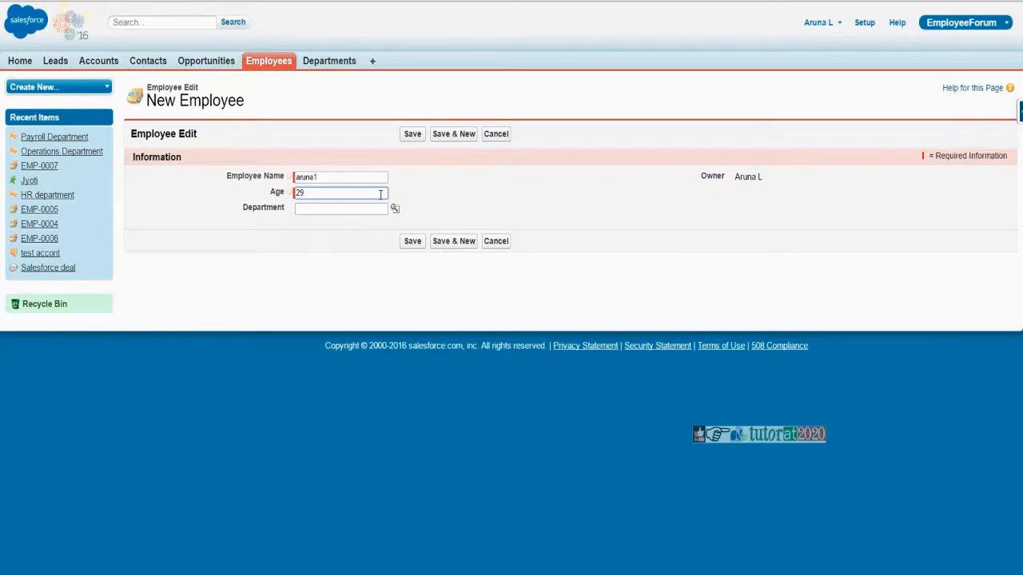
key(Return)
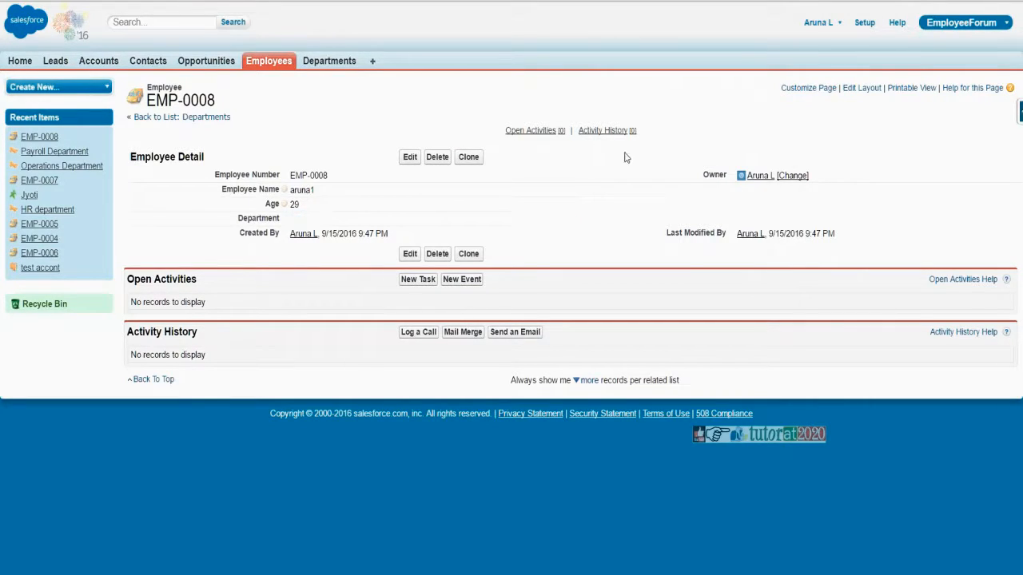
double_click(308, 226)
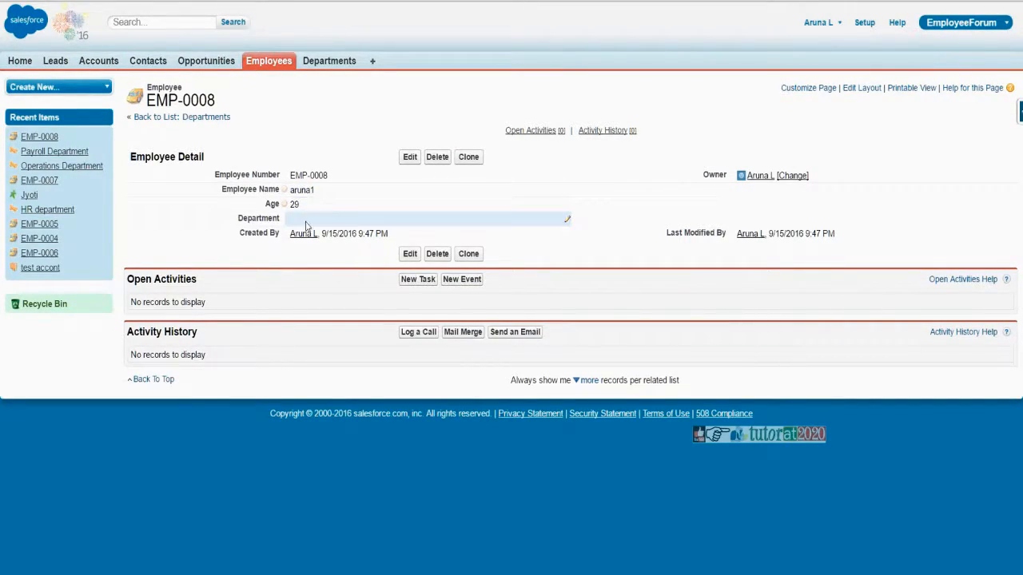
double_click(306, 226)
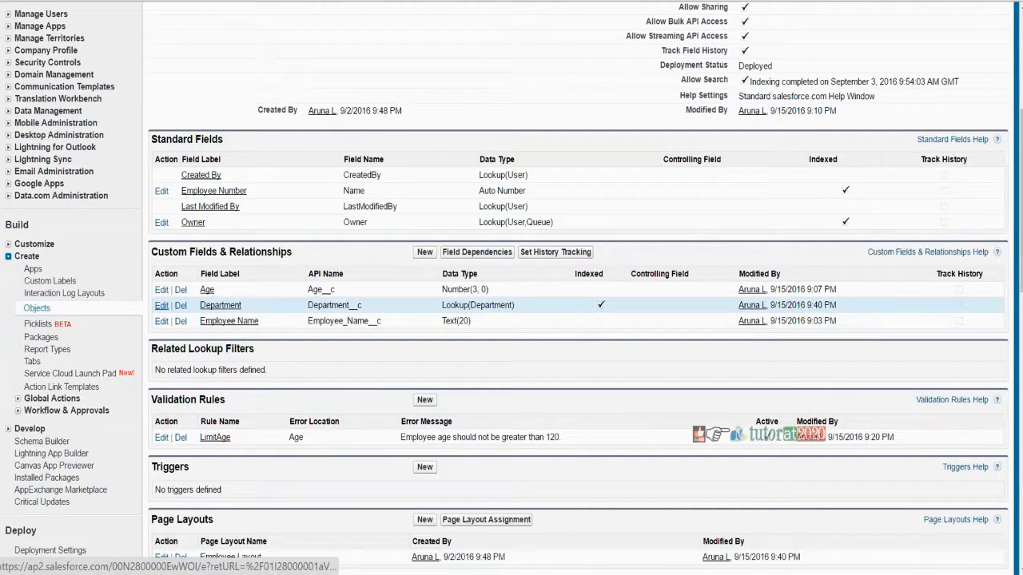
Edit the Employee object's Department lookup field to always require a value, and save it.
click(162, 306)
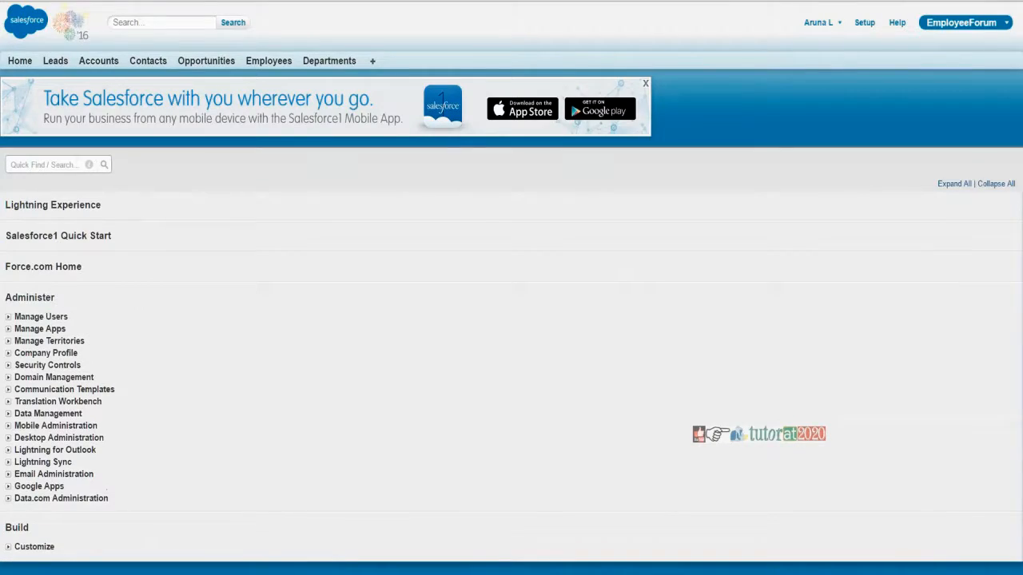
scroll(441, 411, down, 3)
click(316, 427)
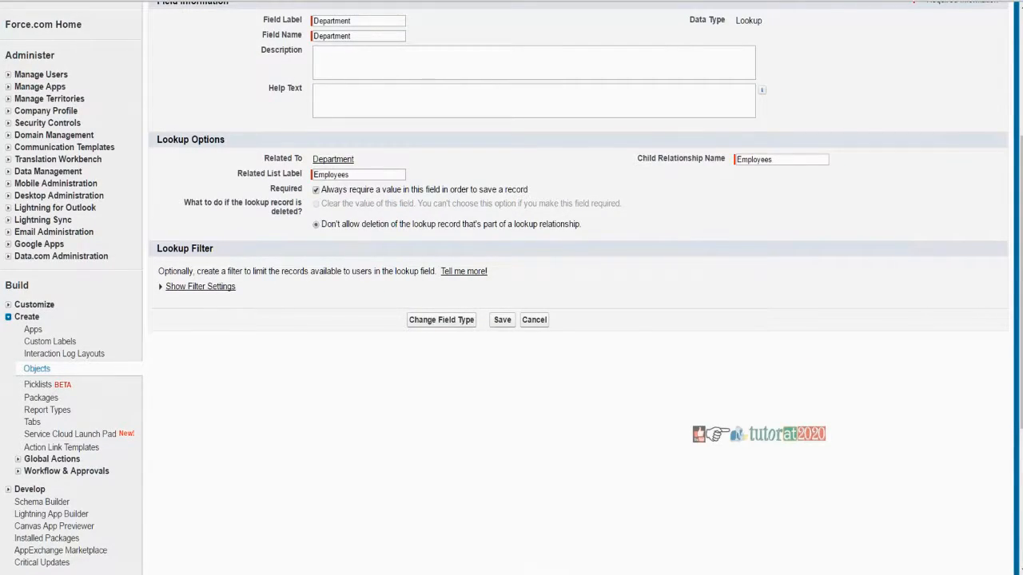
click(503, 321)
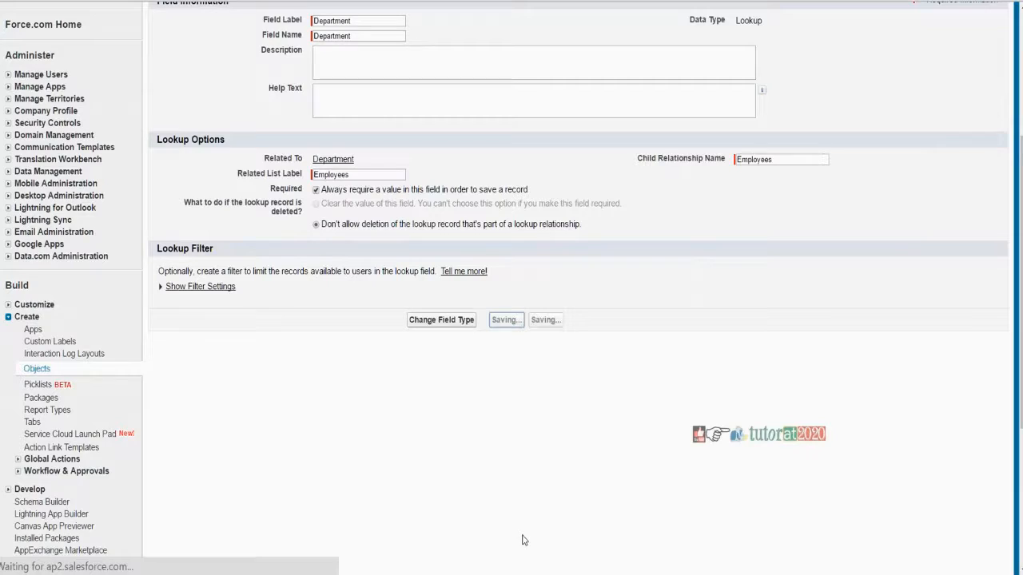
scroll(523, 540, down, 6)
scroll(514, 506, up, 3)
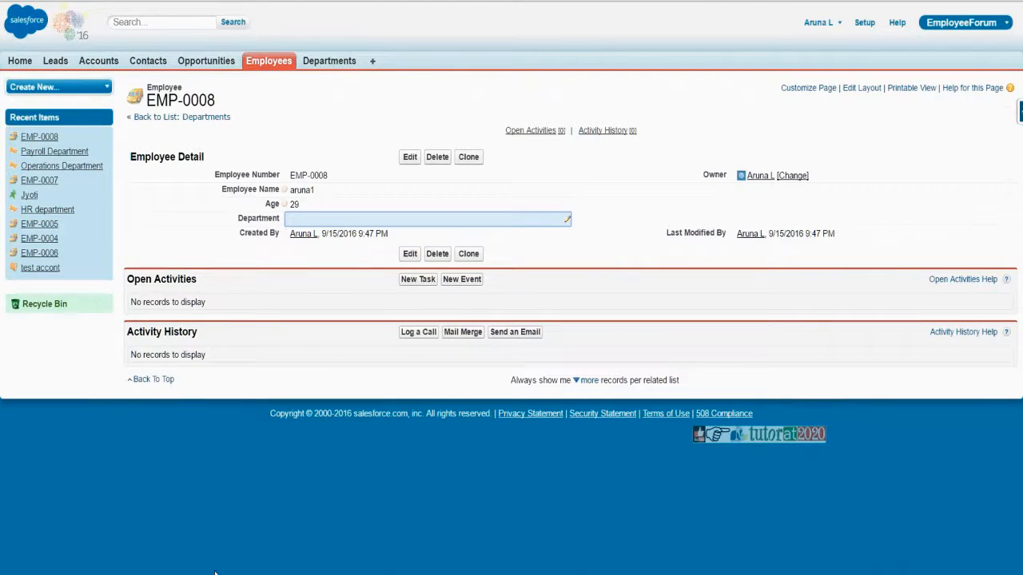
Try to save the new employee record with a blank Department, and reopen its Department field for inline editing.
click(410, 157)
click(318, 223)
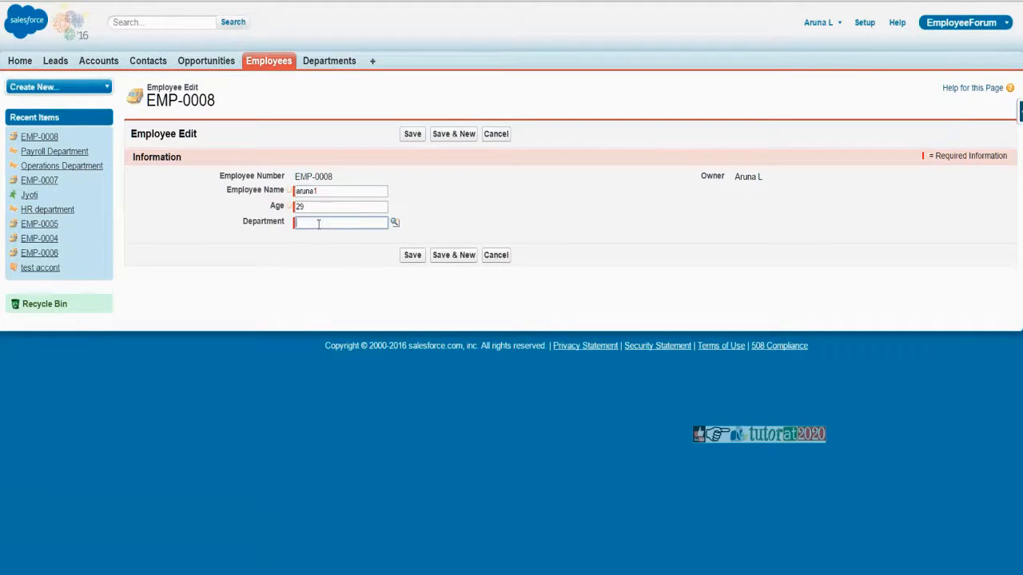
click(407, 258)
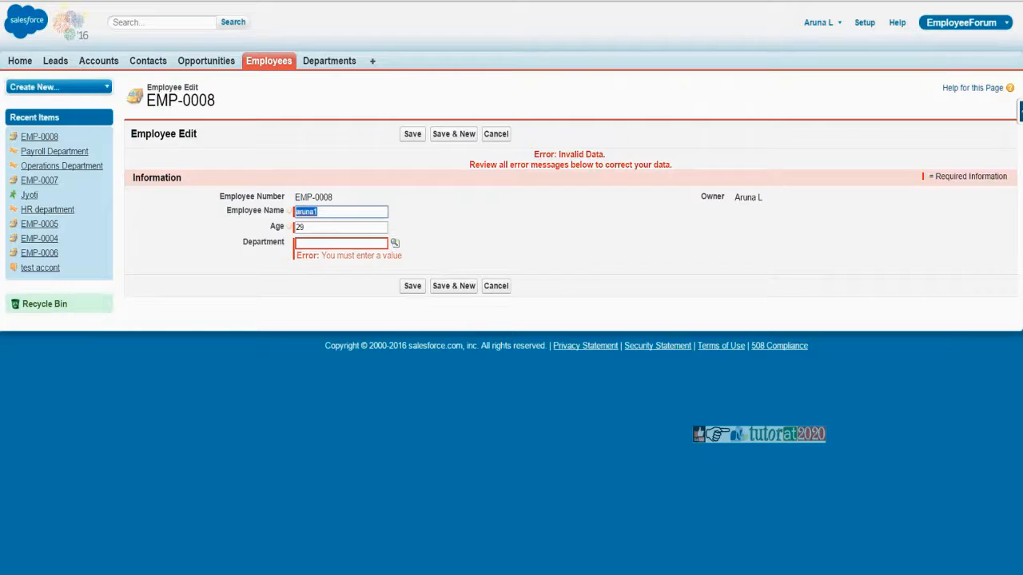
click(495, 286)
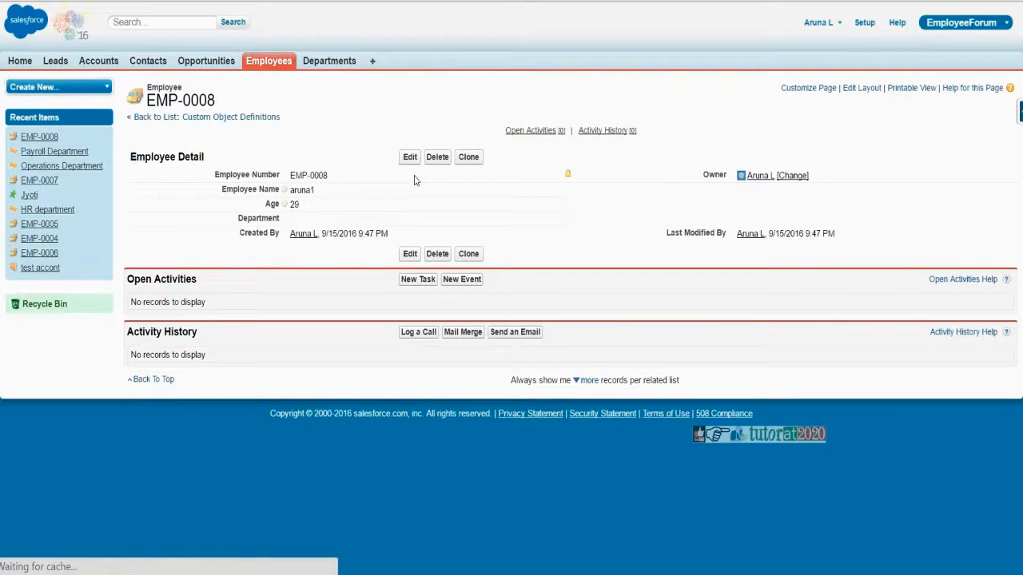
double_click(305, 225)
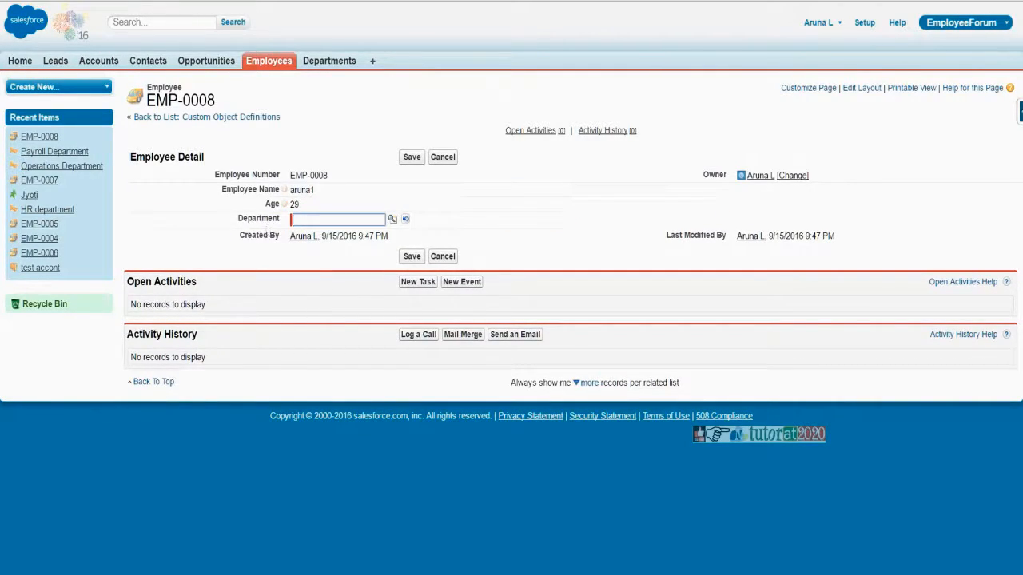
drag(256, 229, 283, 220)
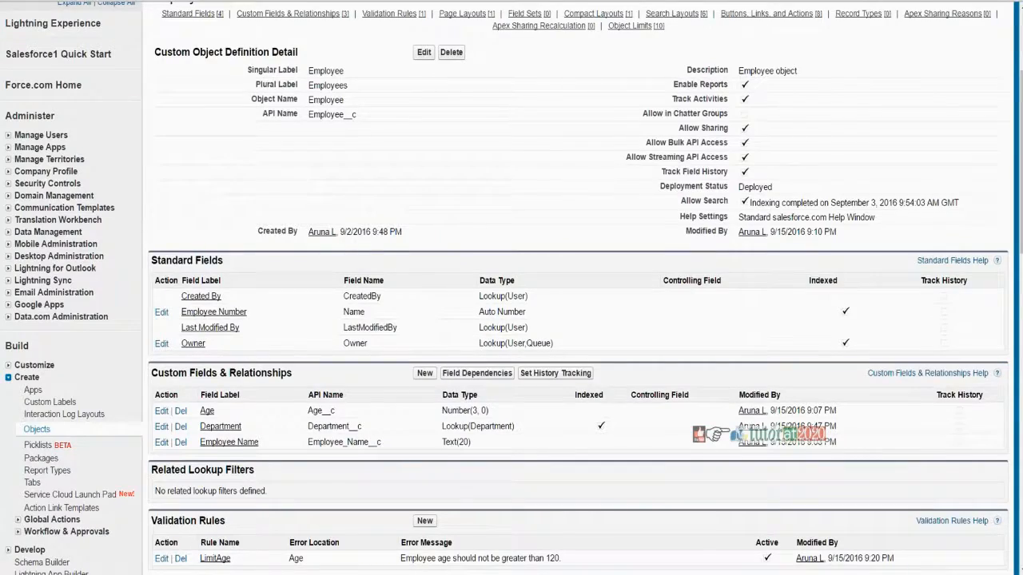
Reopen the Employee object from the custom objects list and go to its custom fields and relationships.
scroll(244, 497, down, 5)
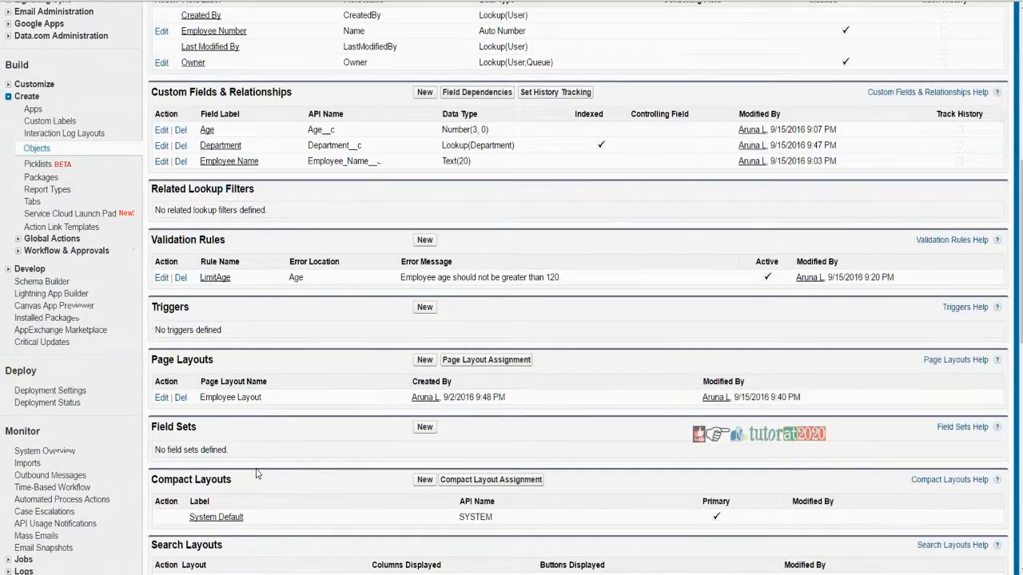
scroll(244, 496, up, 5)
scroll(105, 550, down, 2)
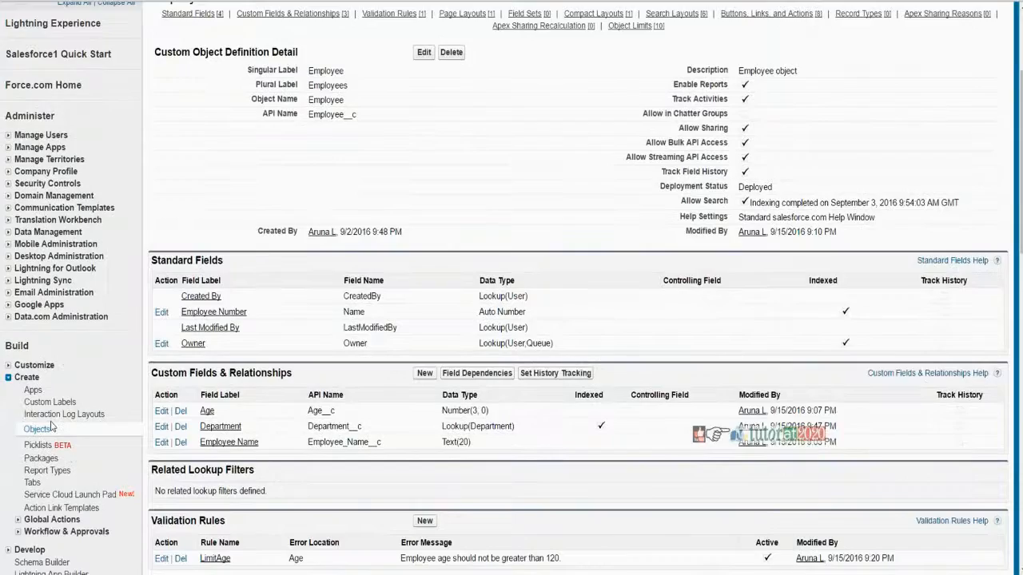
click(37, 429)
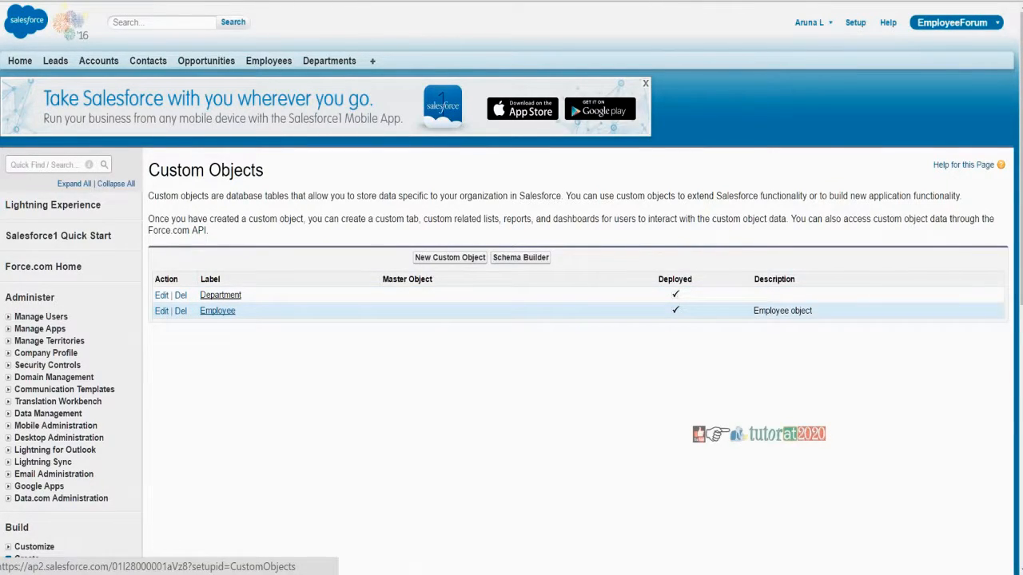
click(217, 311)
scroll(350, 458, down, 3)
scroll(350, 458, down, 3)
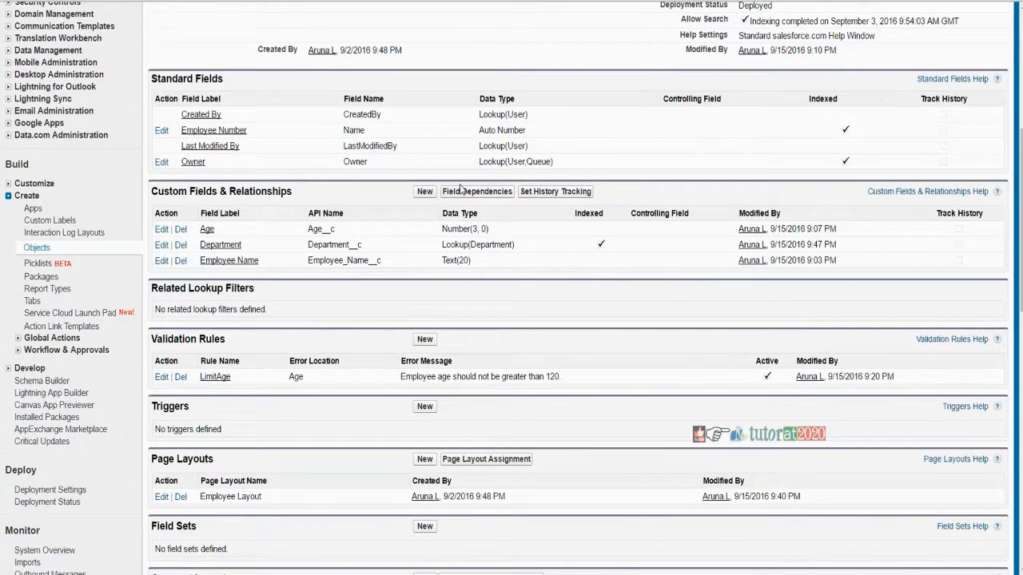
Start a new Master-Detail Relationship custom field on the Employee object and proceed to choosing the related object.
click(424, 191)
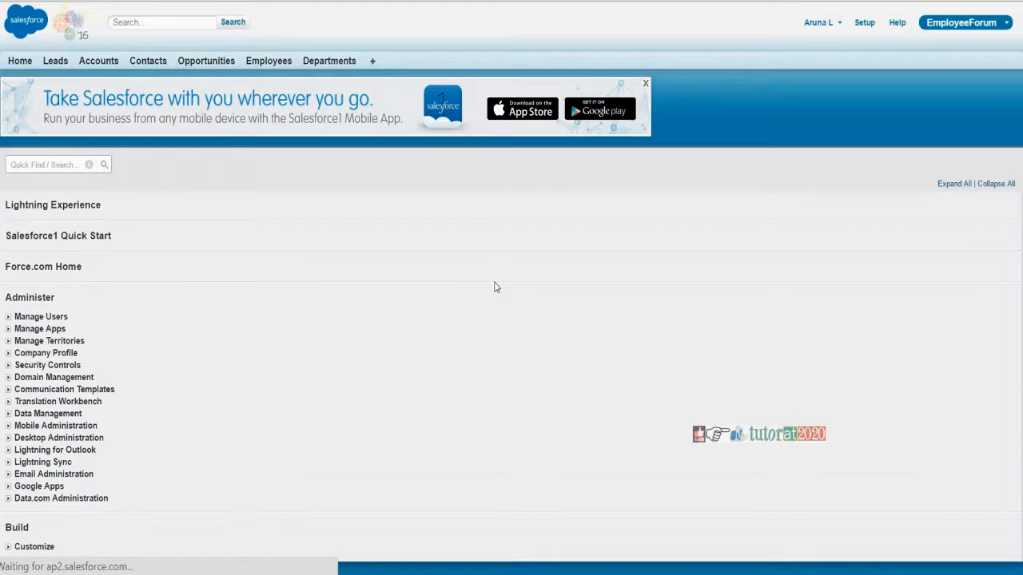
scroll(387, 282, down, 3)
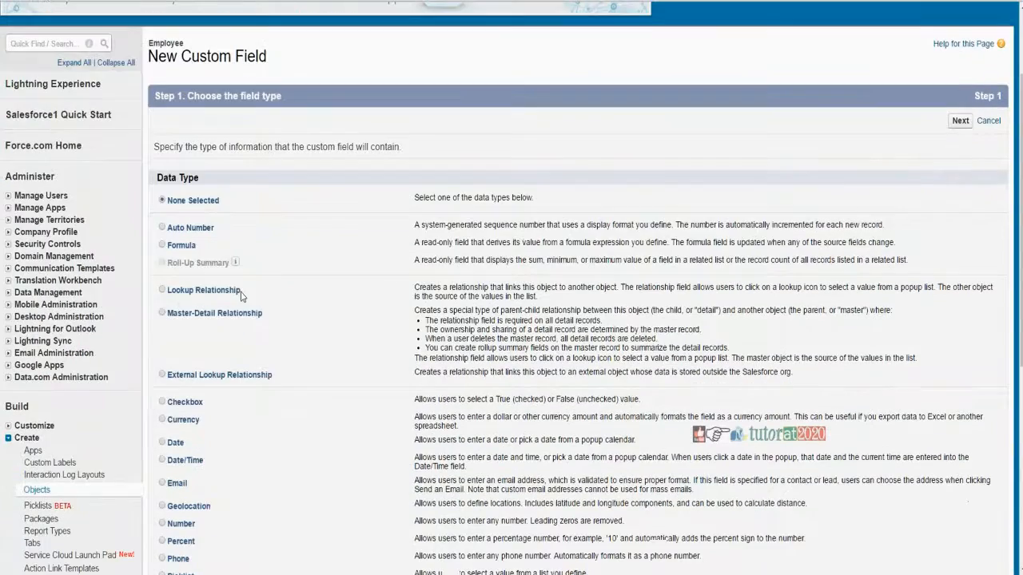
click(163, 314)
click(960, 121)
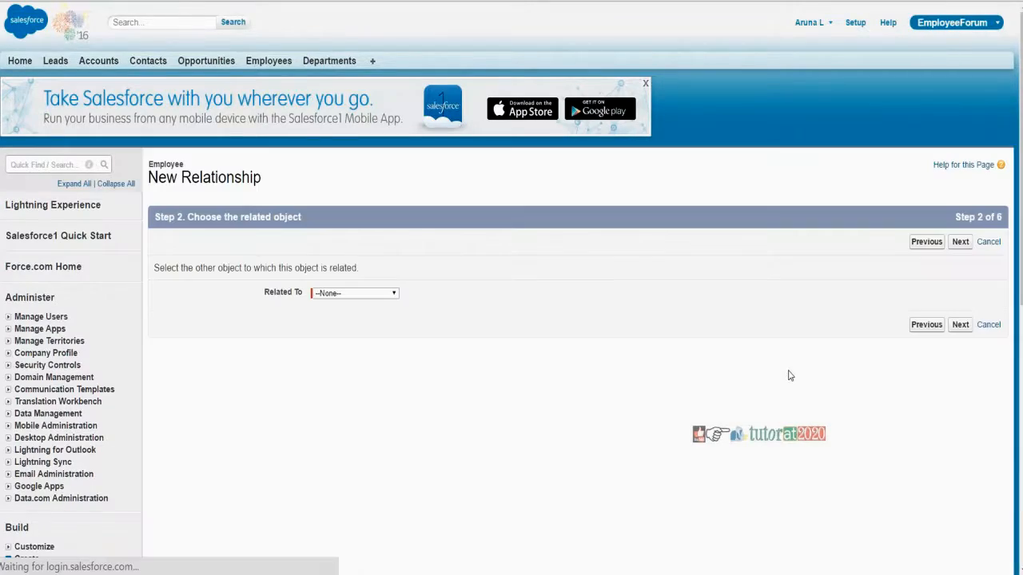
scroll(788, 376, down, 3)
click(336, 172)
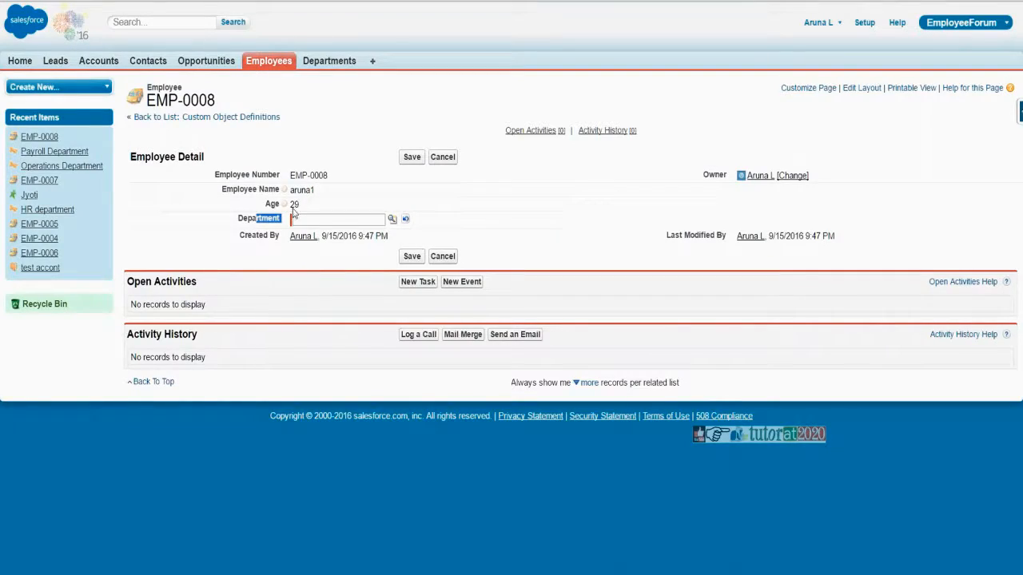
Cancel the inline edit of the new employee record's Department field.
click(439, 158)
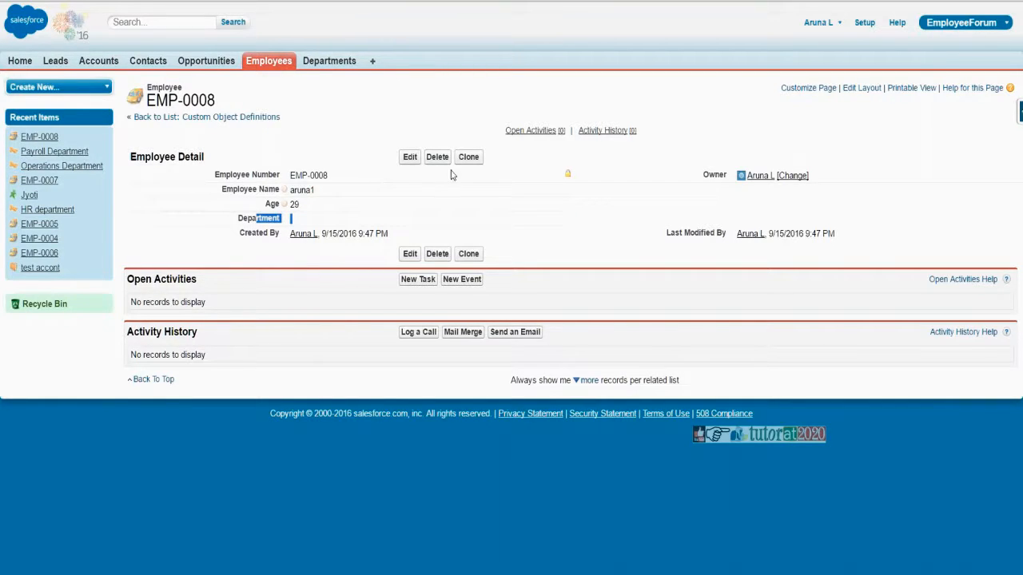
Open the EMP-0007 record from the recent employees.
click(272, 66)
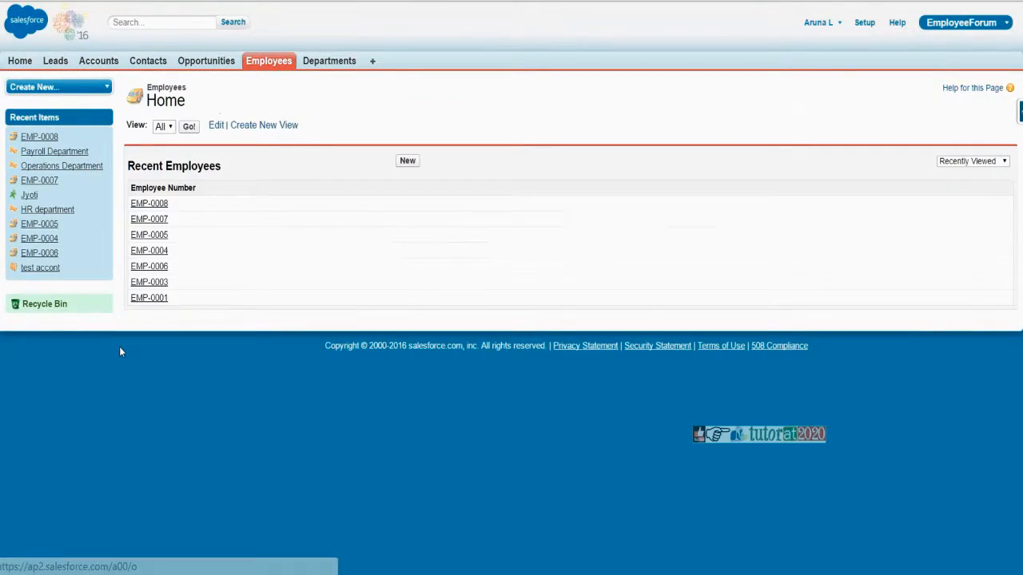
click(150, 205)
click(259, 64)
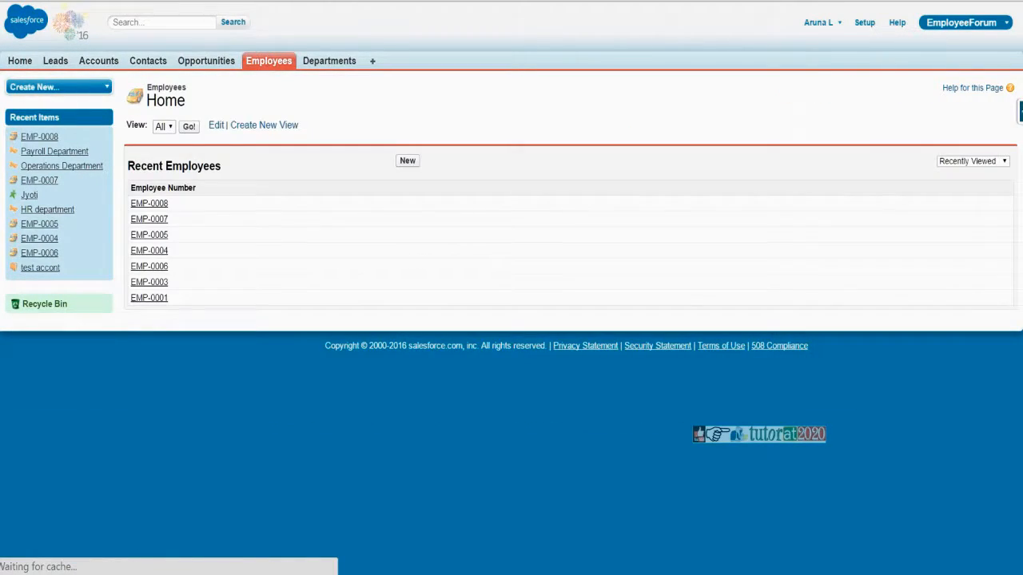
click(145, 220)
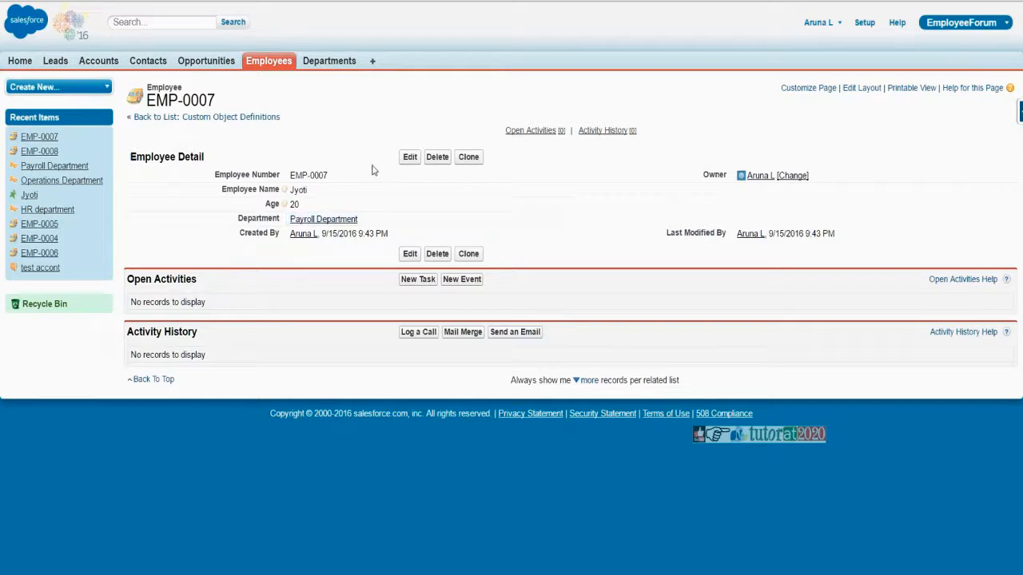
Change the Department of EMP-0007 to HR department using the lookup search "hr", and save the record.
click(409, 157)
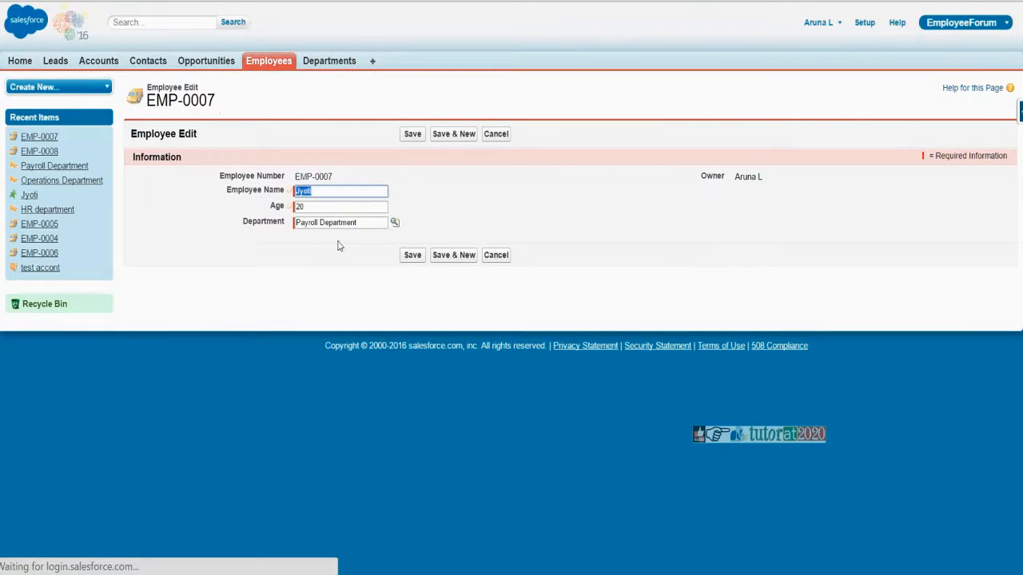
drag(372, 223, 290, 224)
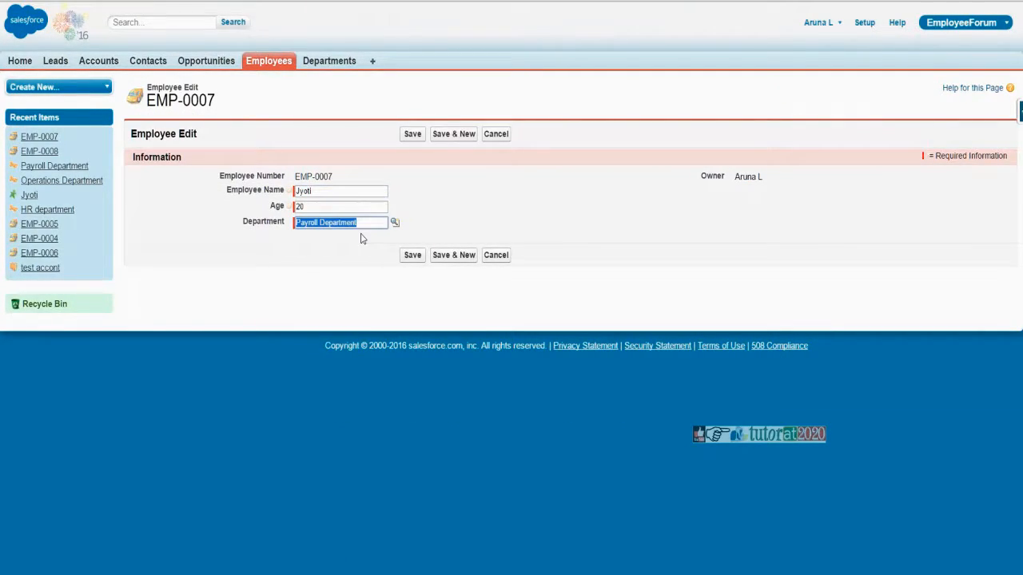
text(hr)
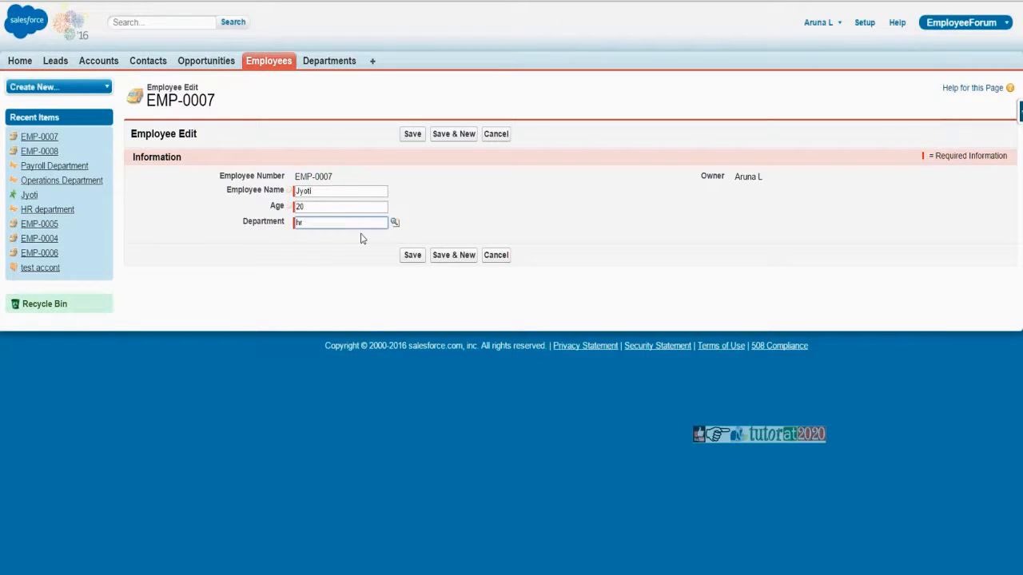
click(394, 222)
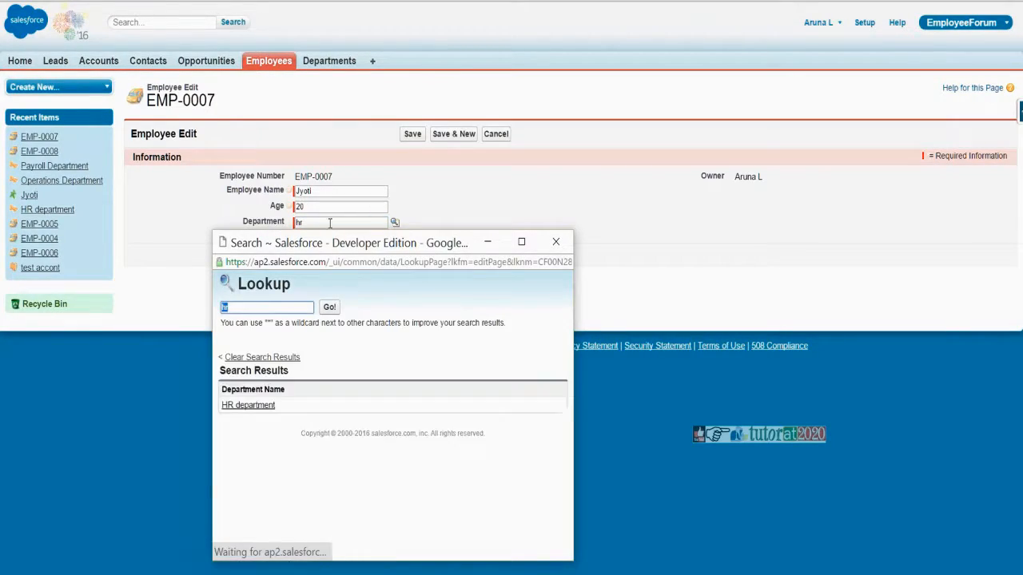
click(242, 405)
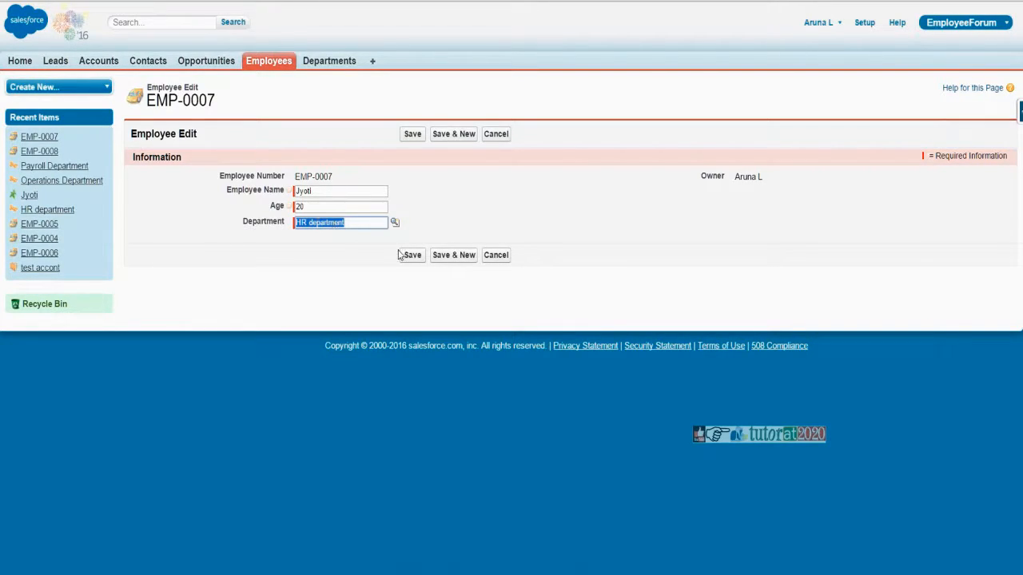
click(412, 137)
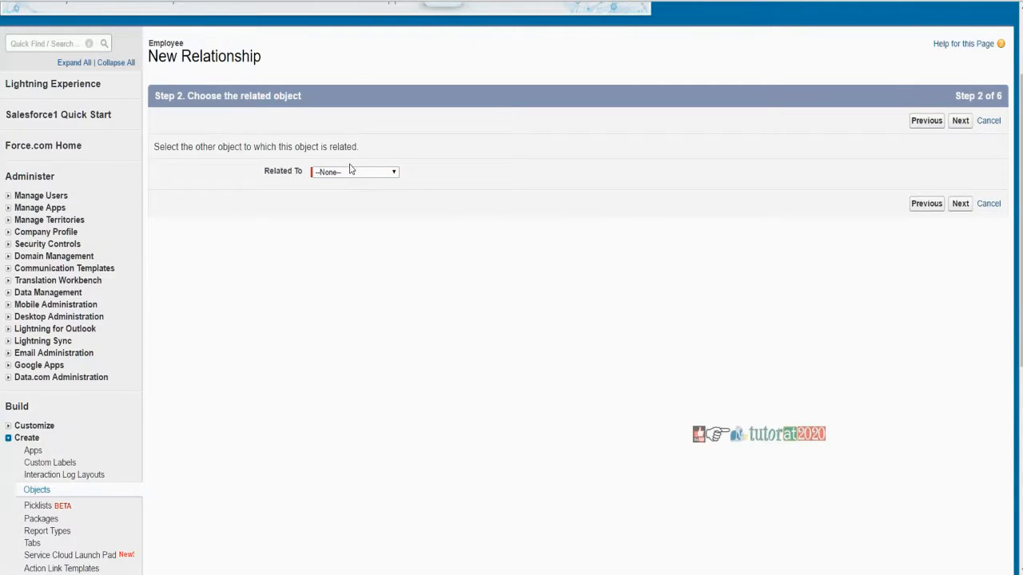
Set Department as the related object of the new master-detail relationship and proceed to the label and name settings.
click(352, 172)
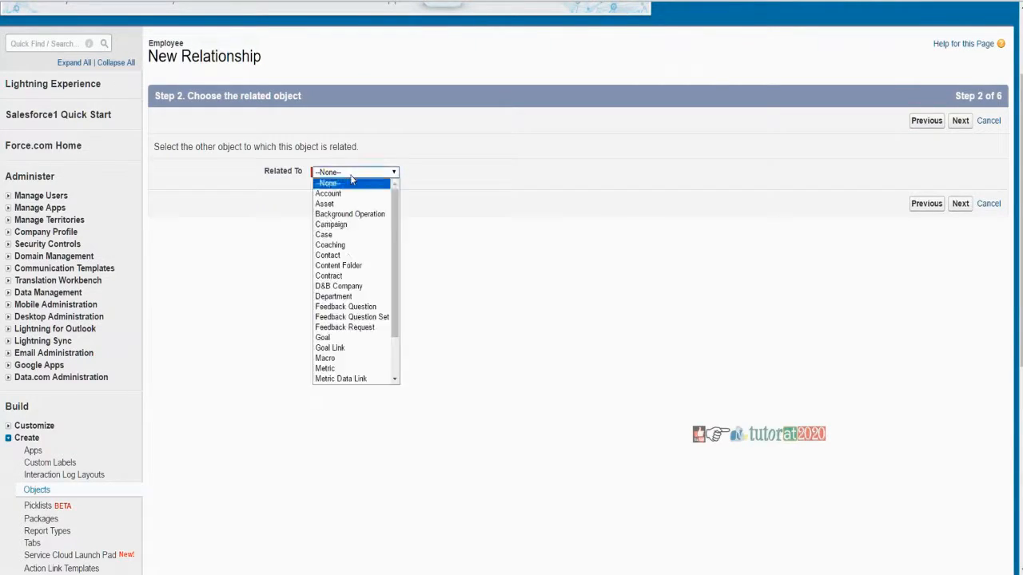
click(347, 297)
click(959, 203)
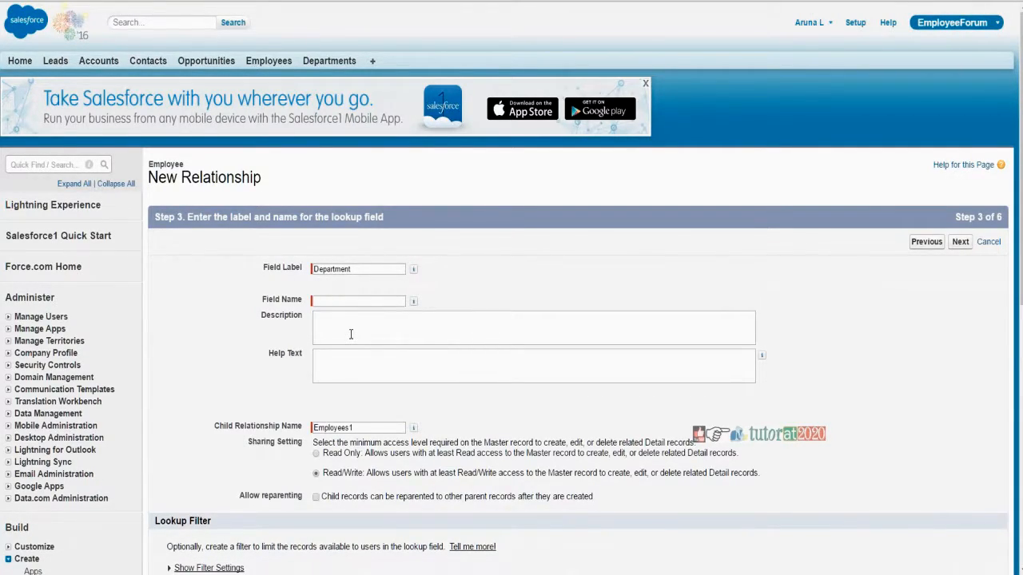
Try to proceed with Department as both the label and the field name of the master-detail relationship.
scroll(435, 406, down, 3)
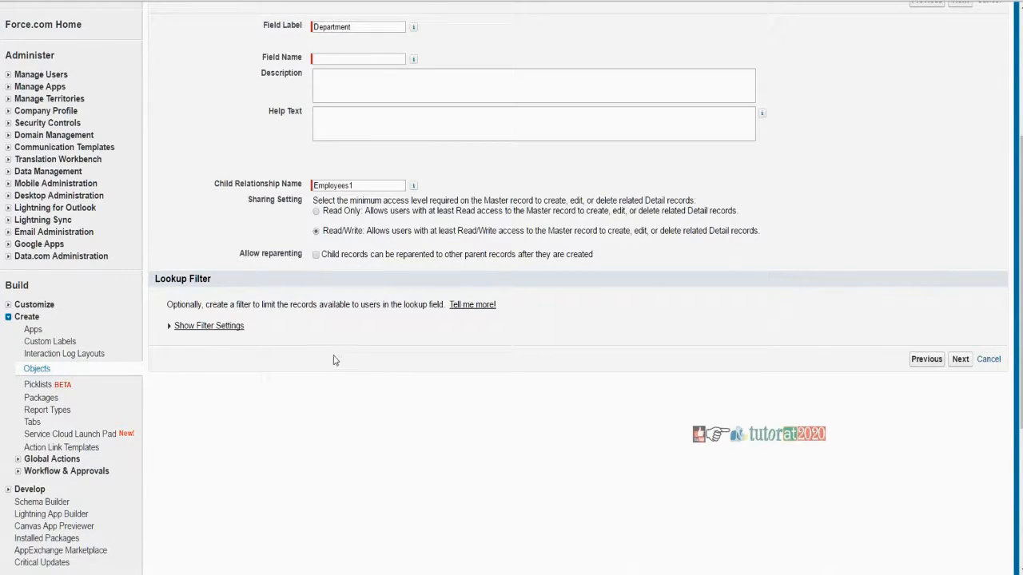
scroll(348, 349, up, 3)
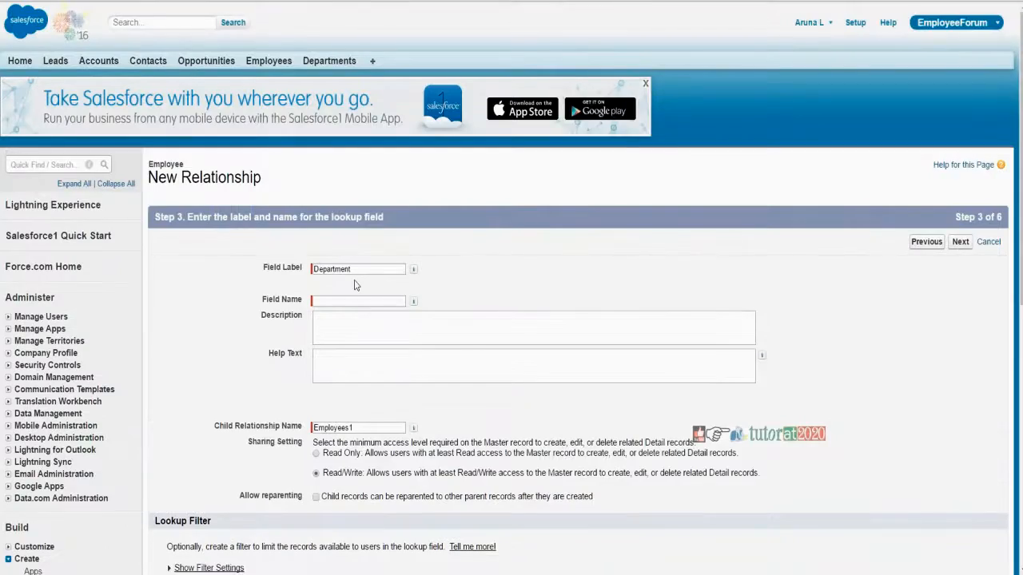
click(360, 270)
key(Tab)
key(Tab)
scroll(333, 379, down, 2)
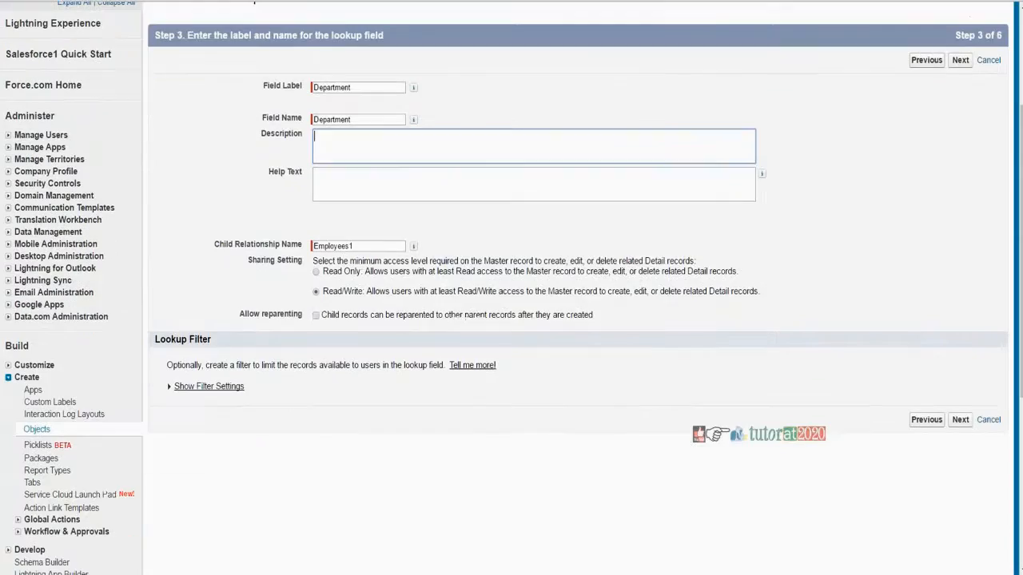
click(961, 421)
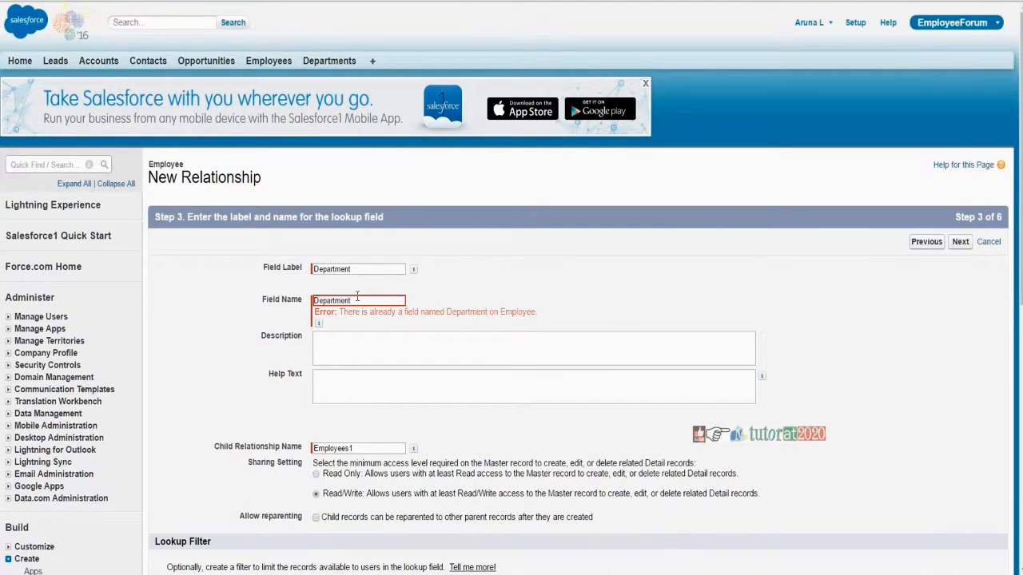
Set the field label to Department Master and the field name to Department_Master, and proceed to field-level security.
click(358, 267)
text(Master)
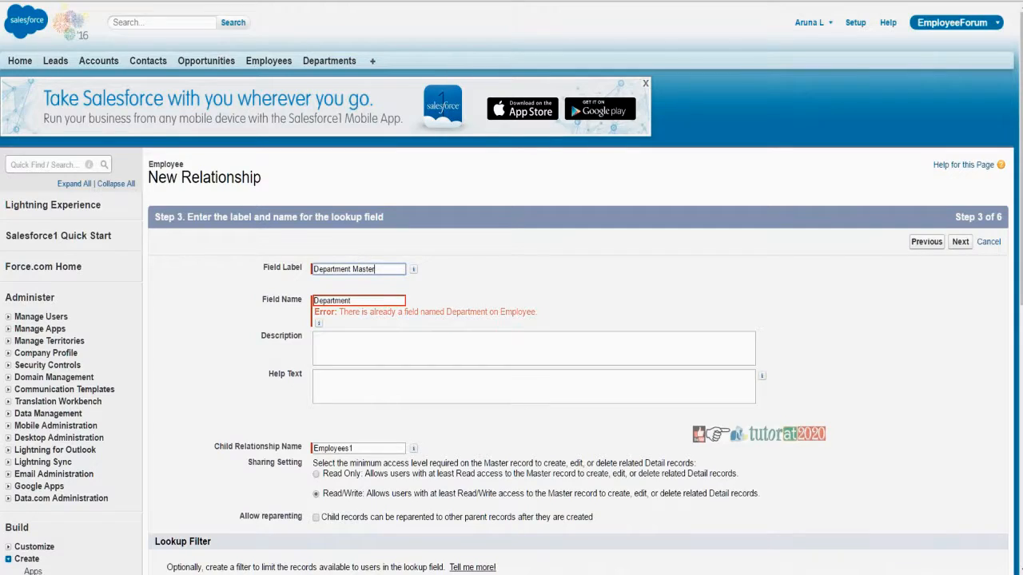
key(Tab)
key(BackSpace)
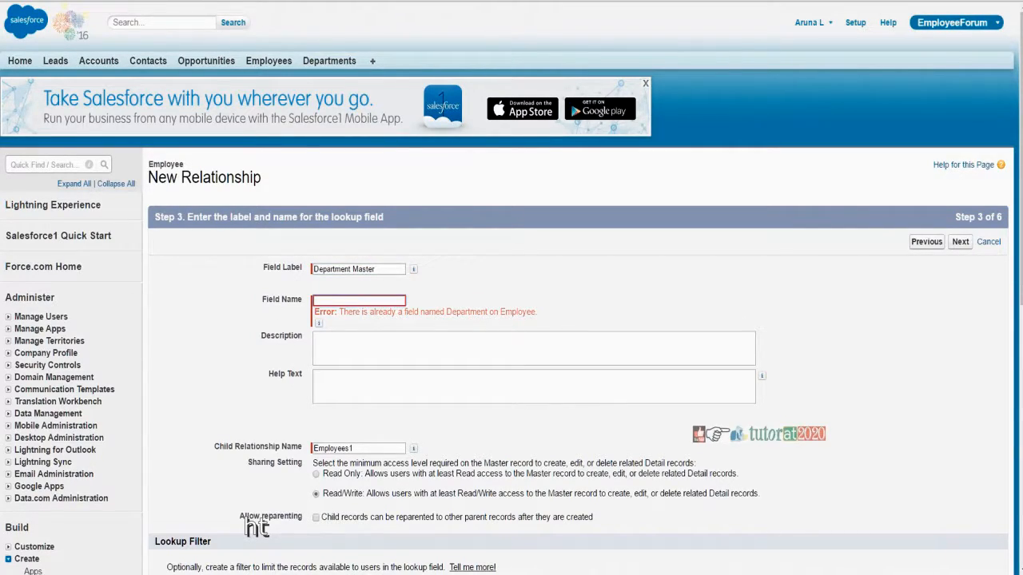
mouse_move(318, 323)
click(330, 268)
click(327, 301)
scroll(336, 308, down, 5)
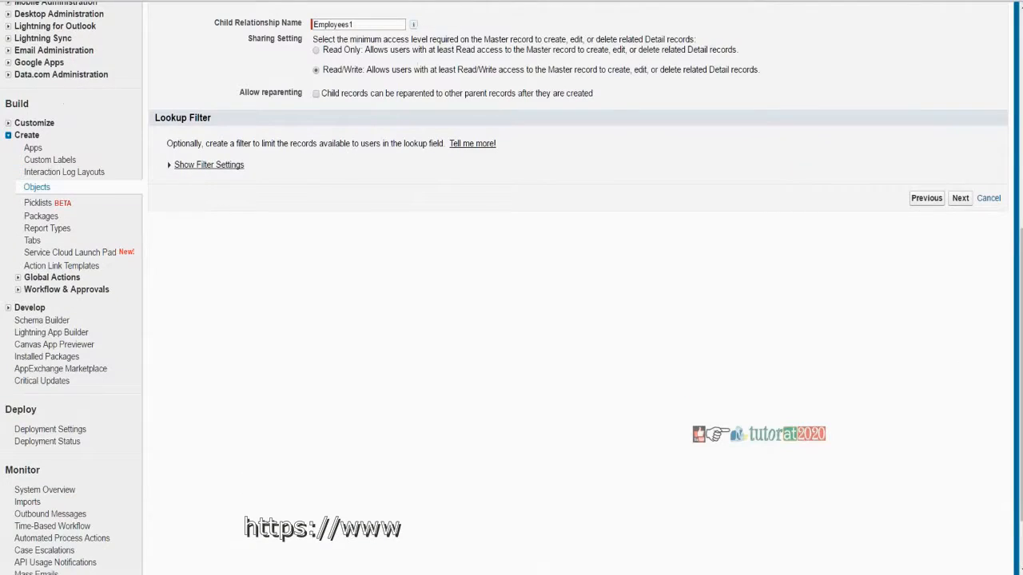
click(961, 200)
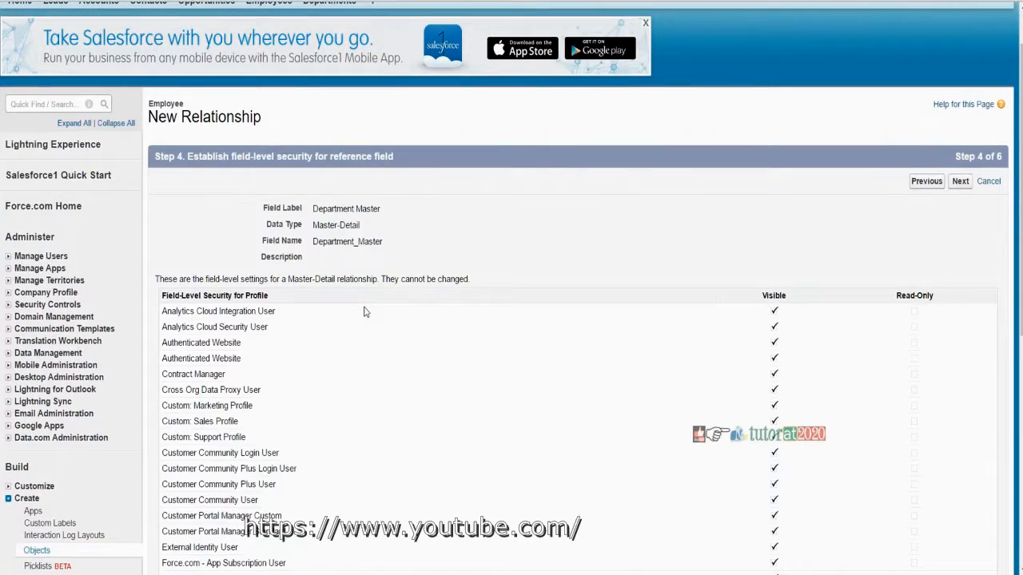
Keep the default field-level security, page layout and related list settings, and submit the Department Master field for saving.
scroll(366, 311, down, 3)
scroll(887, 189, up, 3)
click(961, 186)
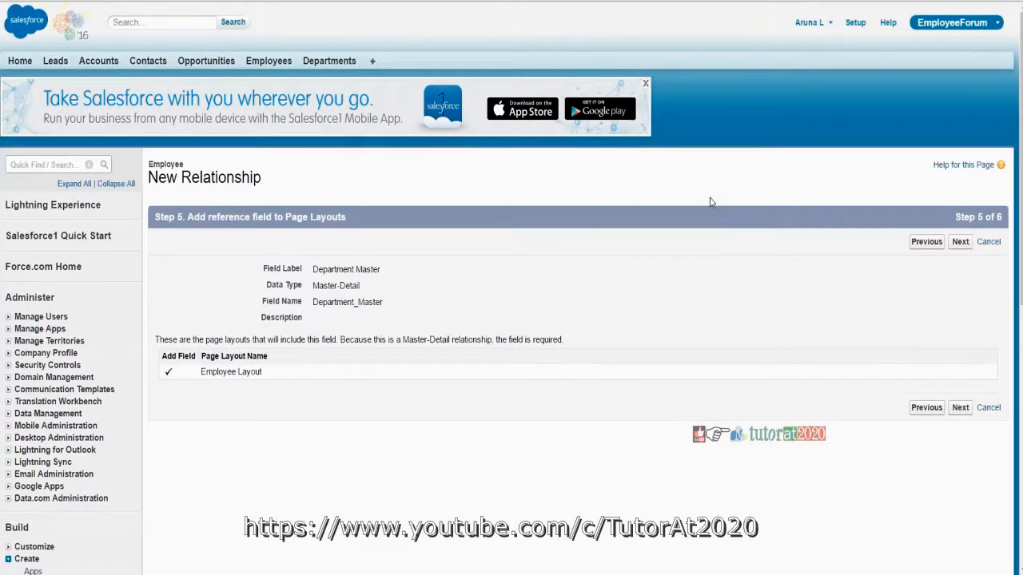
click(960, 408)
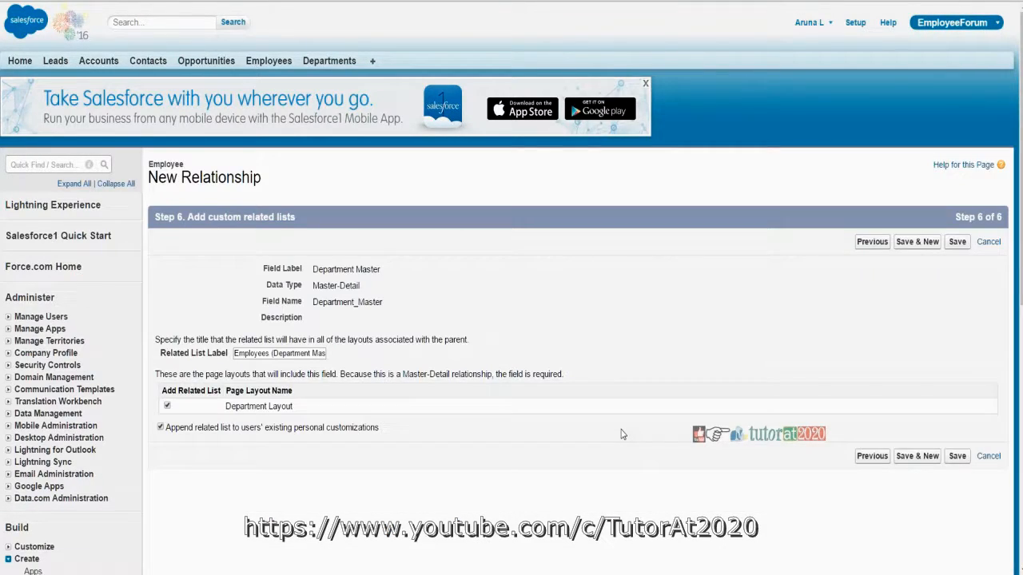
click(957, 456)
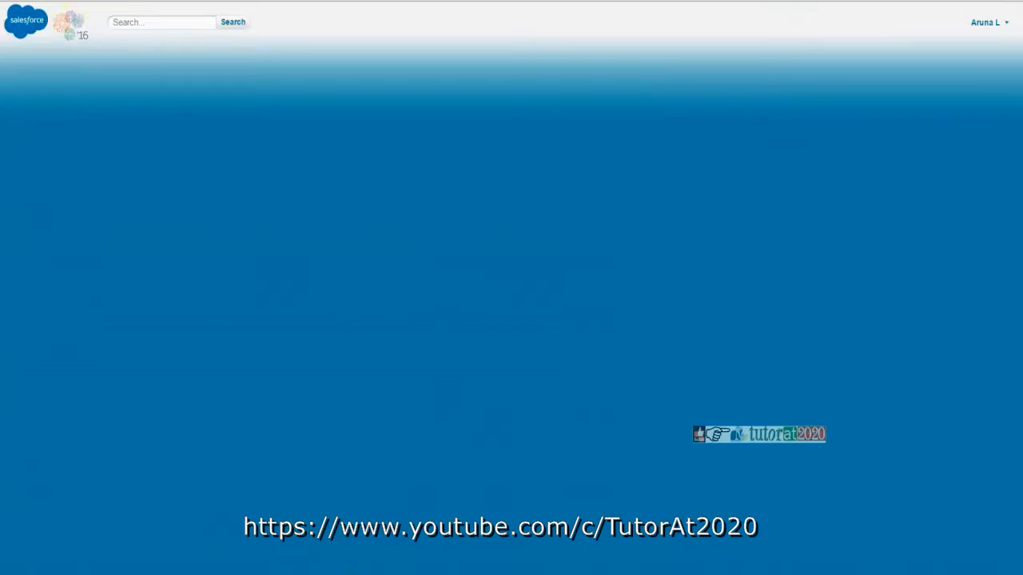
drag(157, 85, 310, 86)
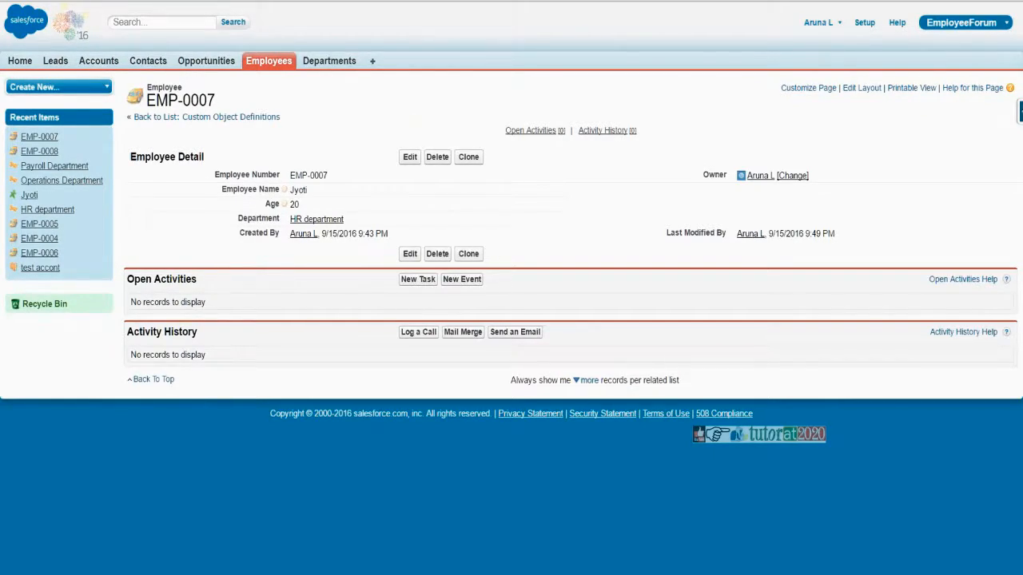
drag(157, 85, 299, 85)
Check the EMP-0007 record from the All employees list view and return to that list.
click(269, 60)
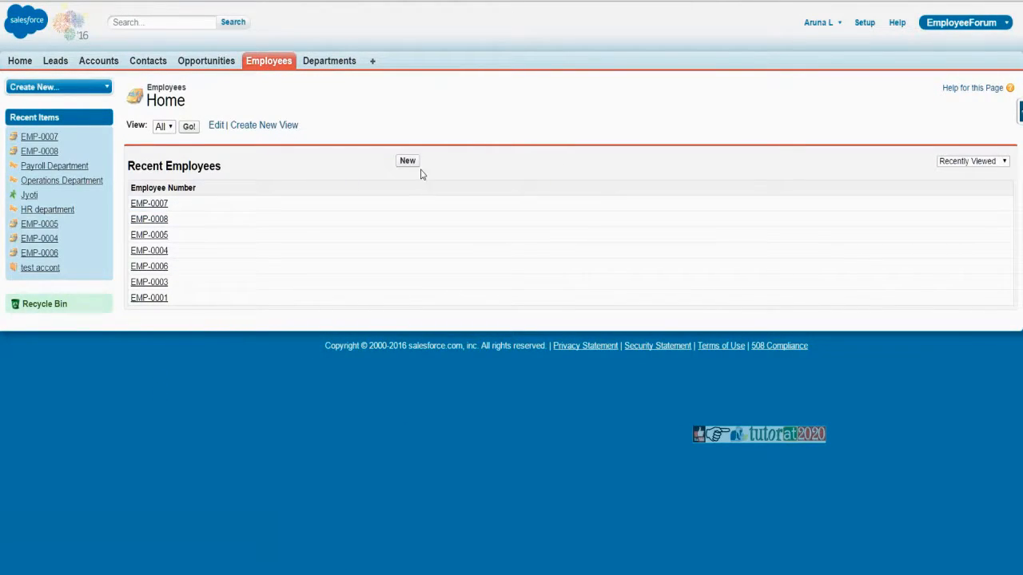
click(188, 126)
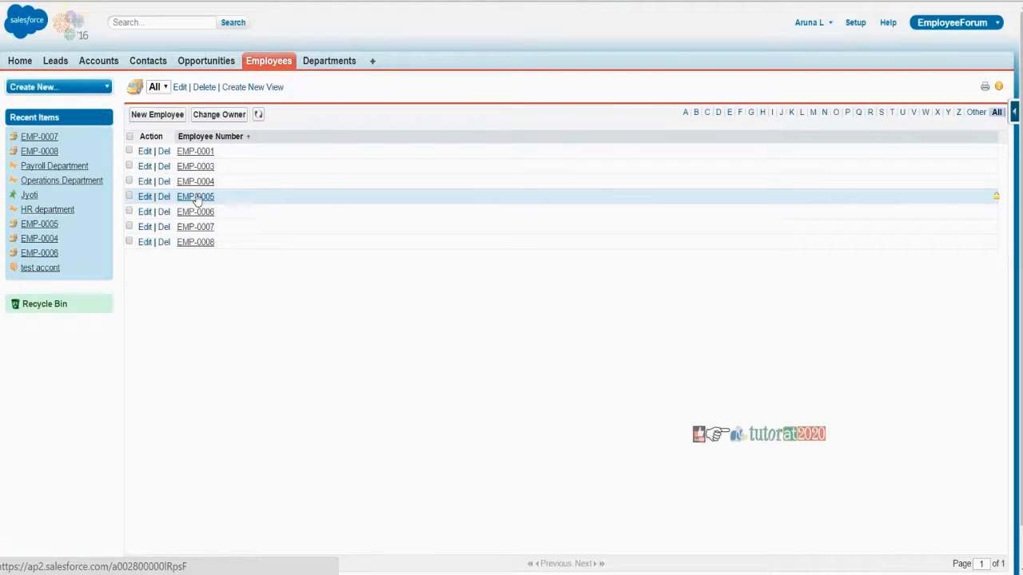
click(194, 226)
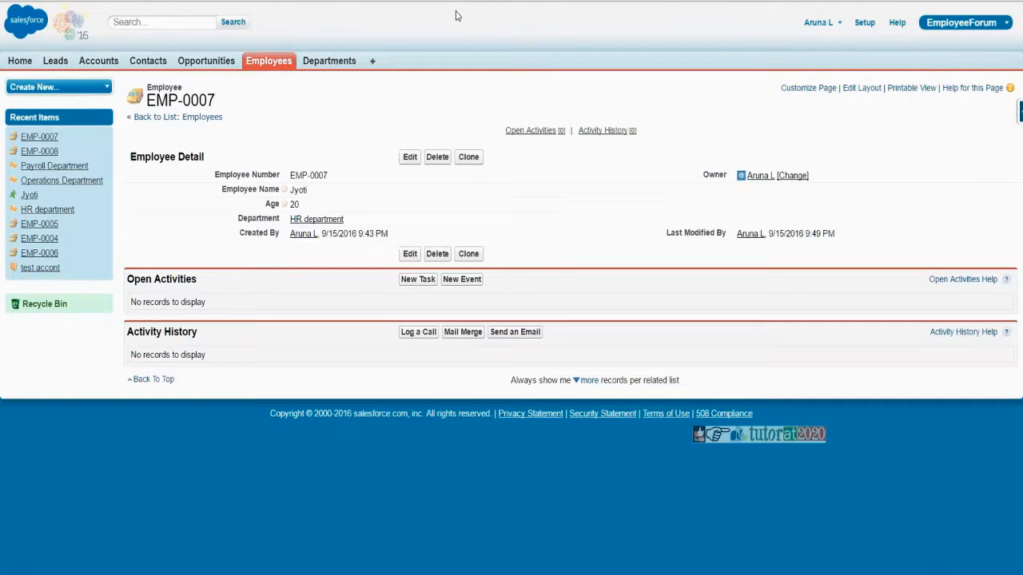
click(276, 72)
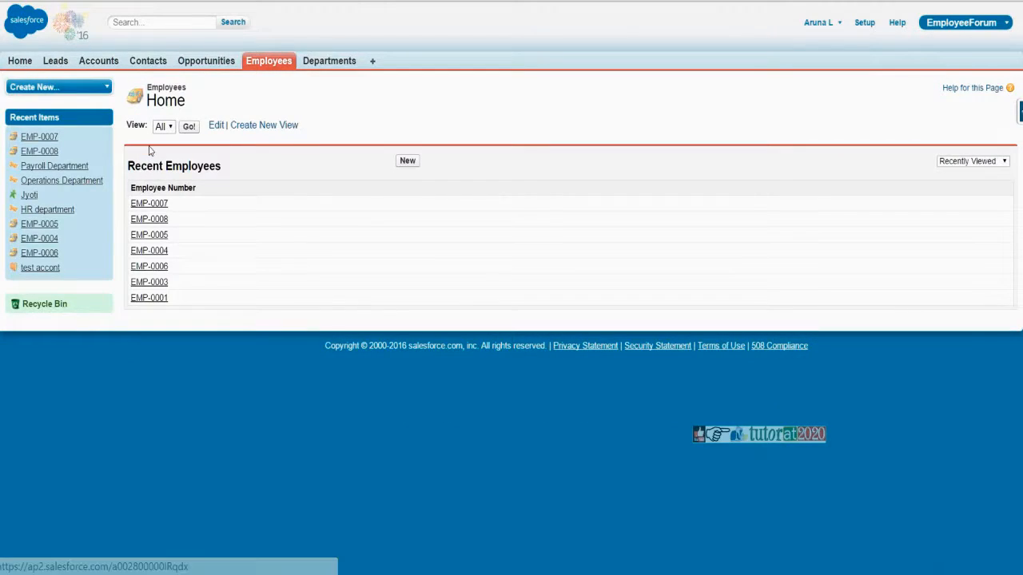
click(188, 126)
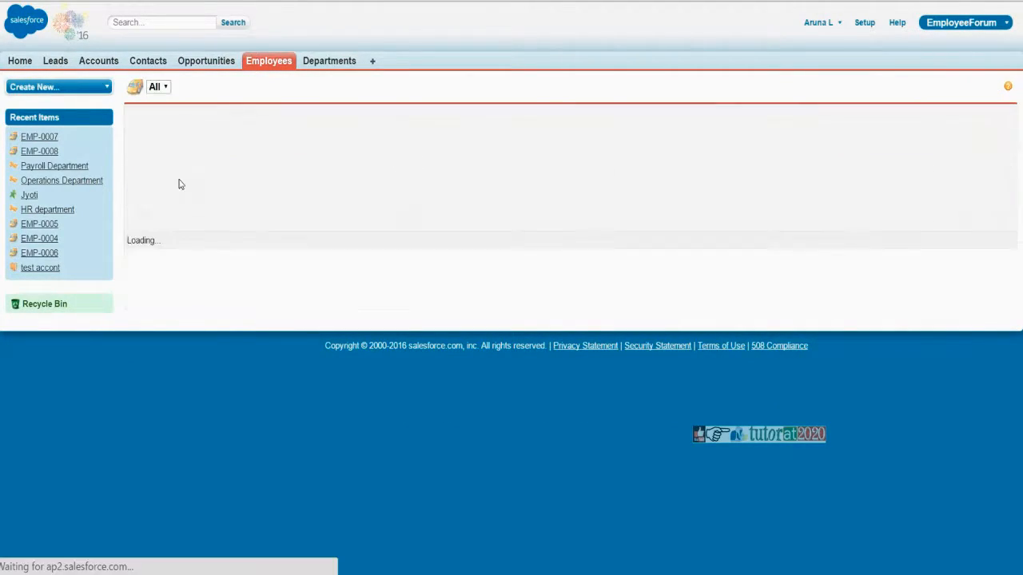
Select all employee records, try to delete the All list view, and return to the list.
click(130, 138)
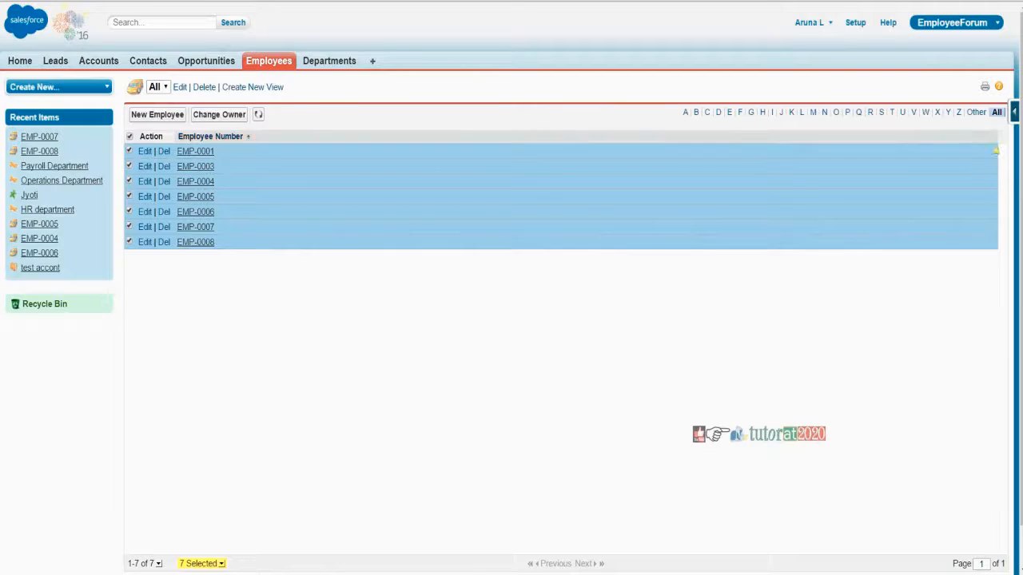
click(204, 87)
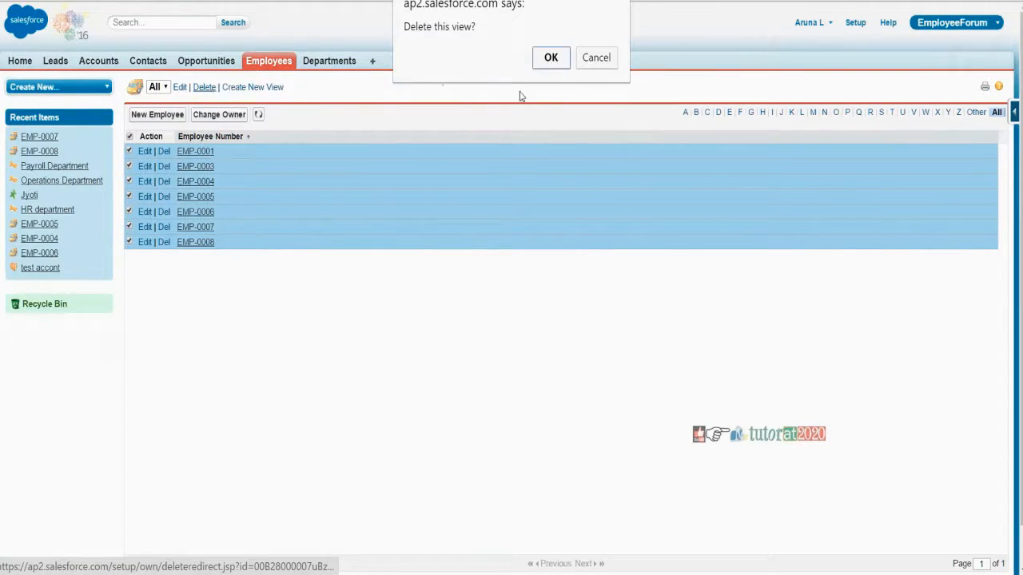
click(549, 57)
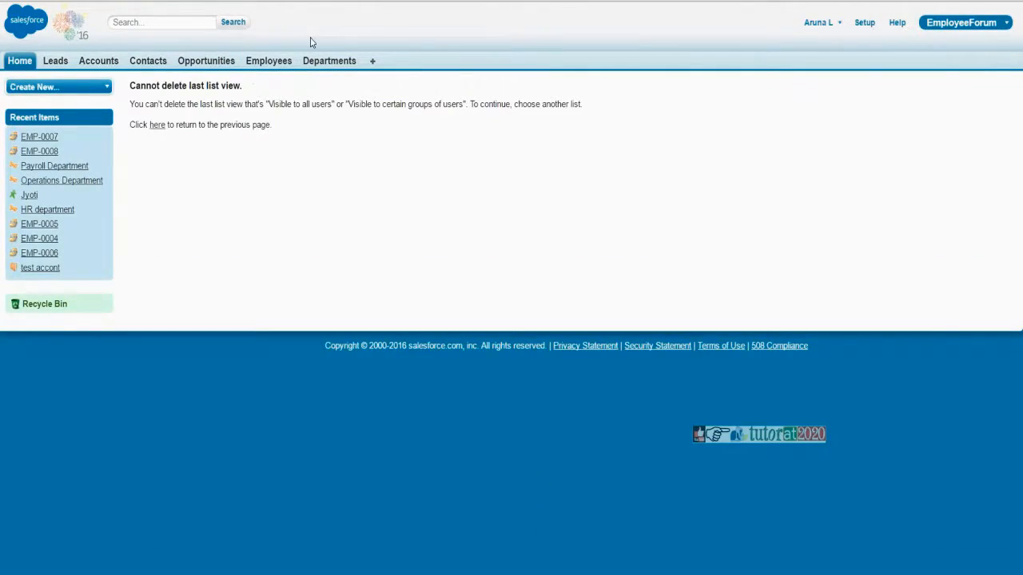
click(156, 125)
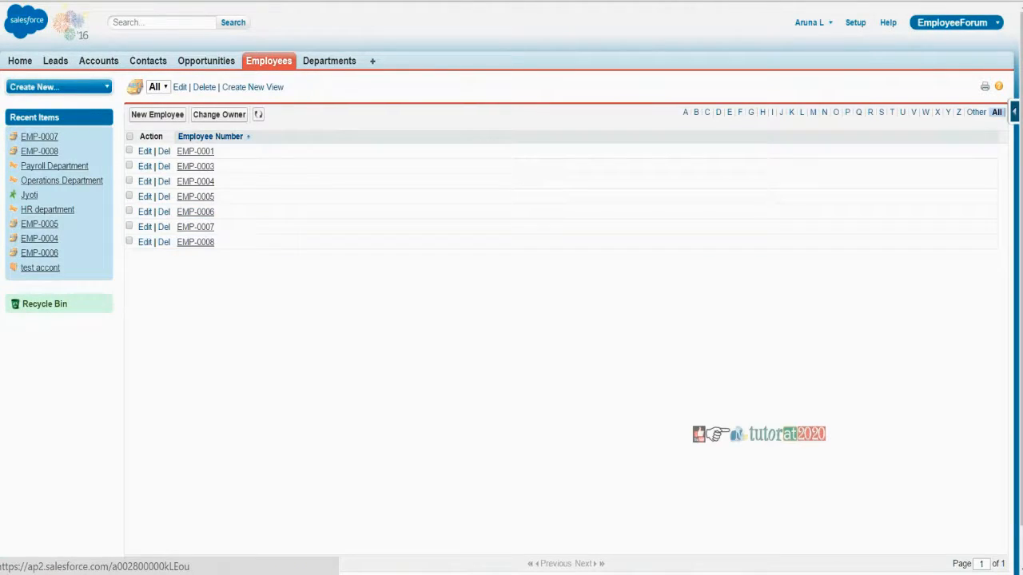
Delete the employee records EMP-0001 and EMP-0003 through EMP-0008 one by one from the All list view.
click(163, 151)
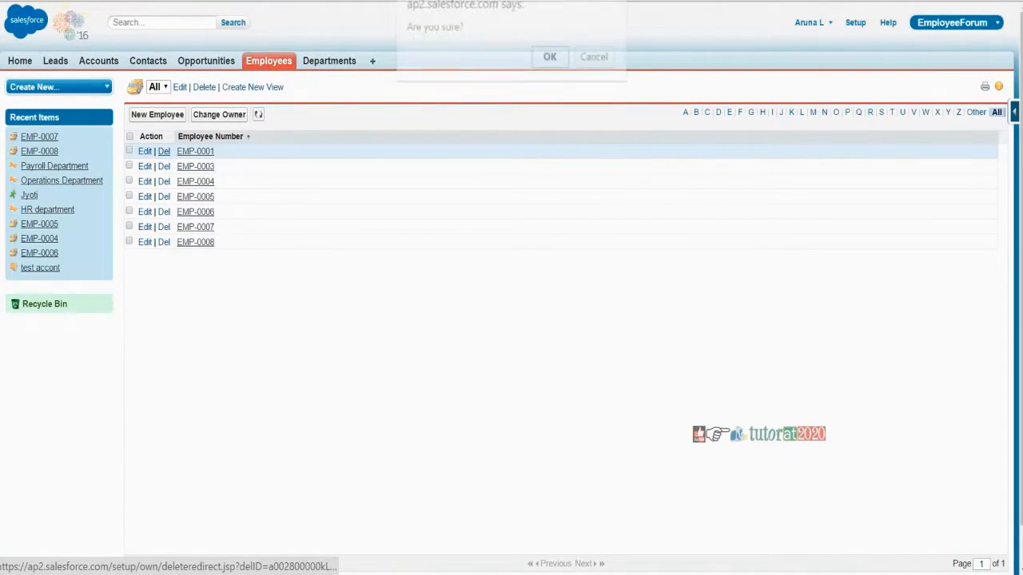
click(551, 59)
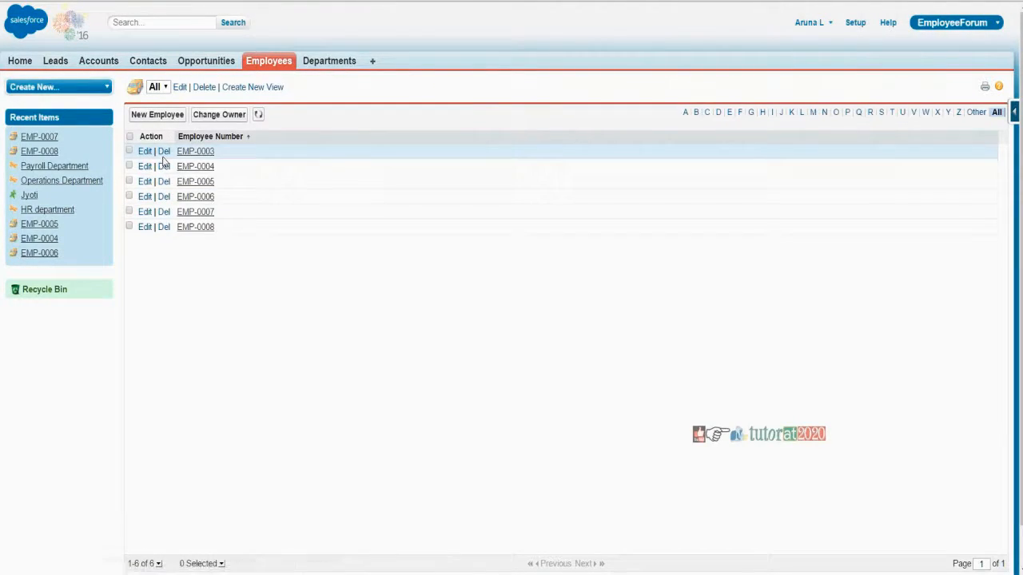
click(162, 152)
click(550, 58)
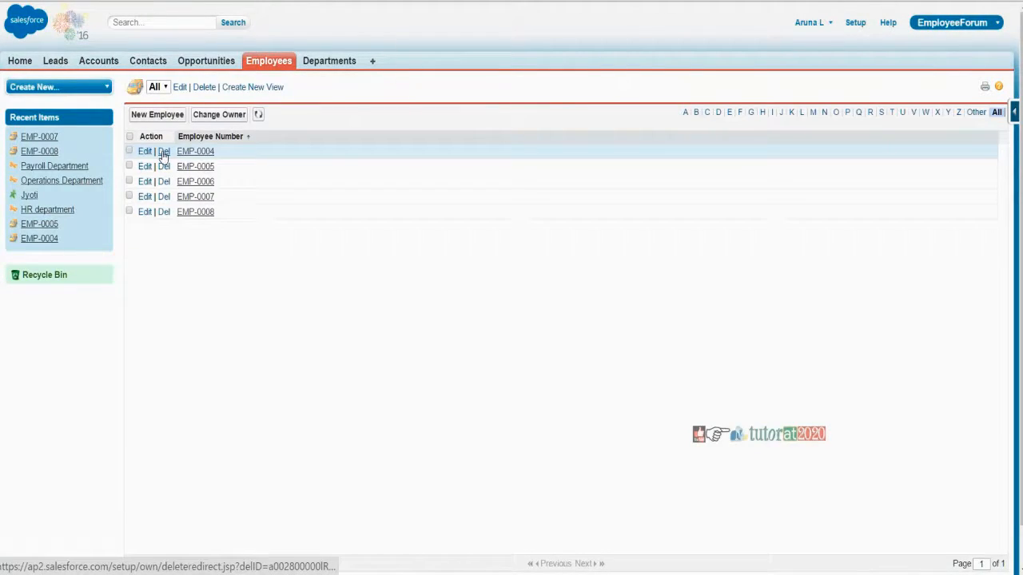
click(163, 152)
click(551, 57)
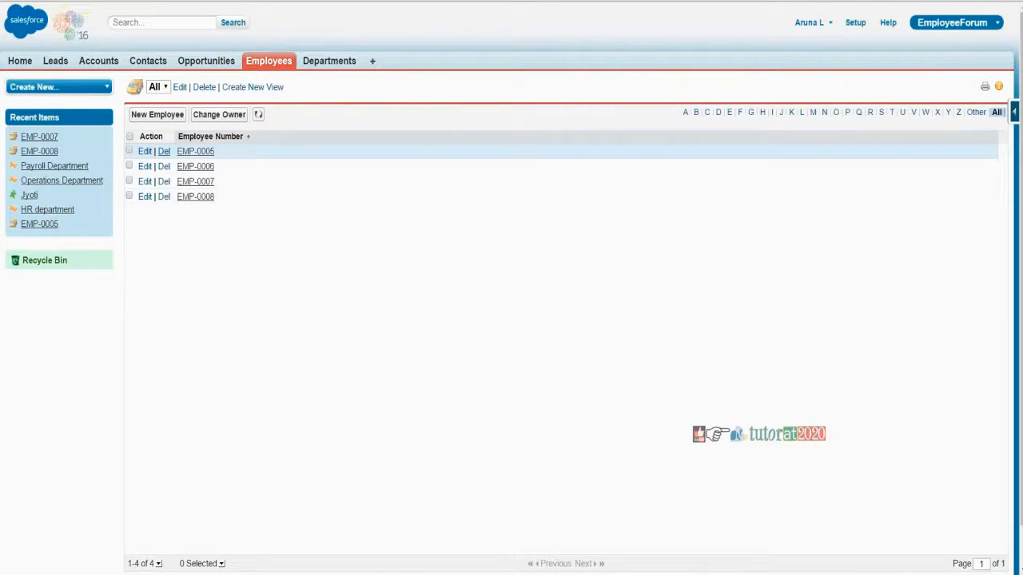
click(163, 152)
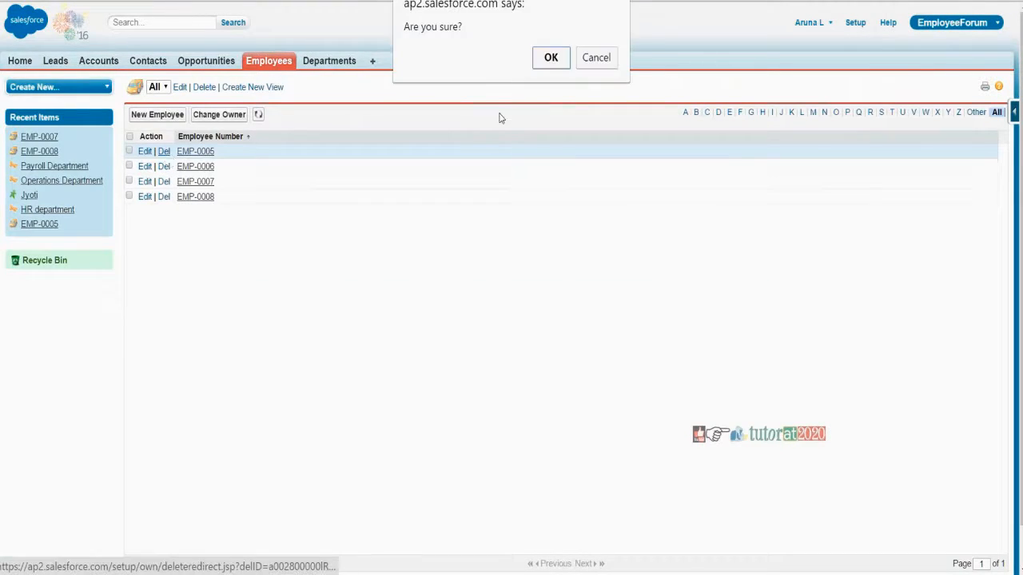
click(551, 59)
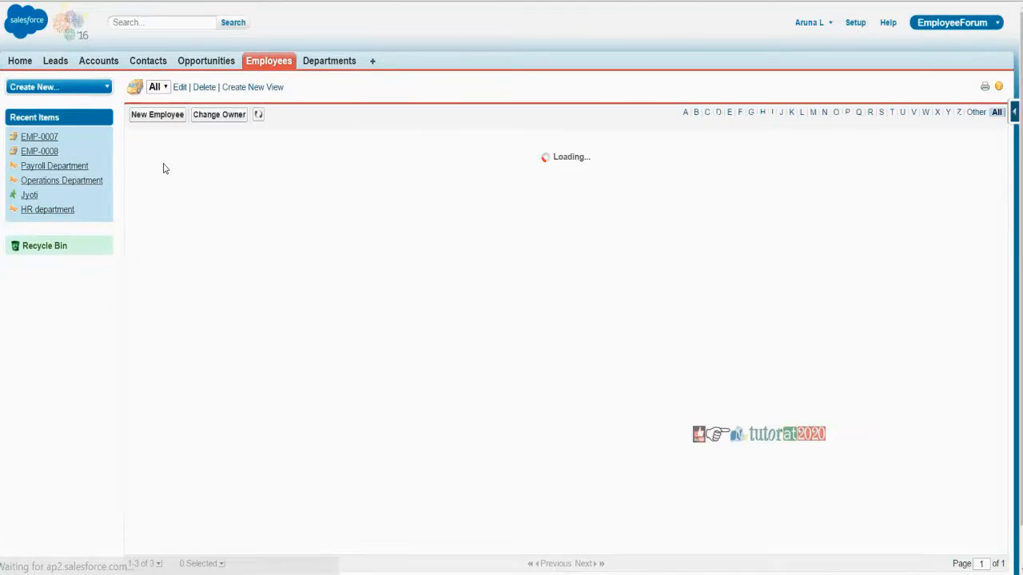
click(164, 151)
click(549, 57)
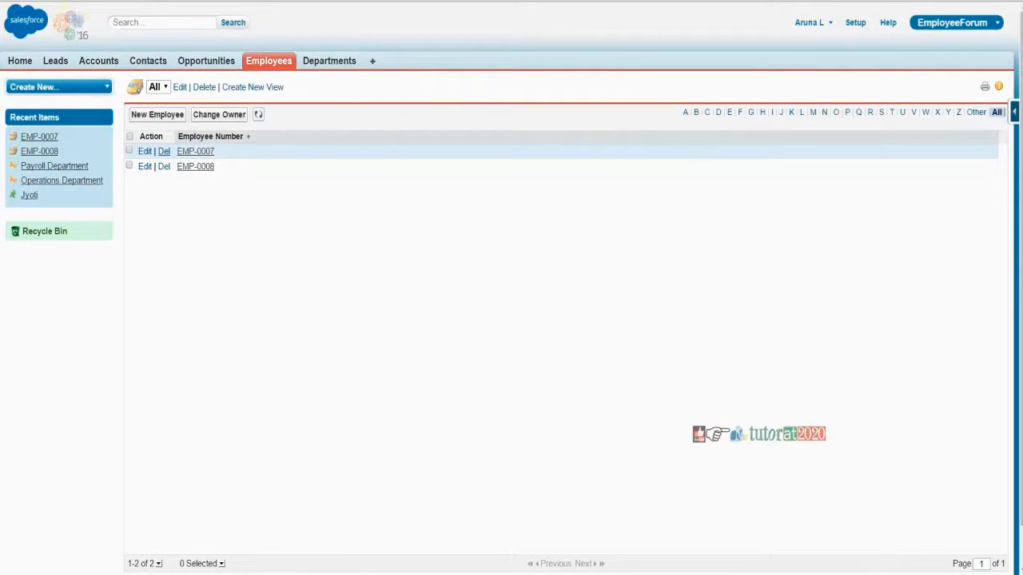
click(163, 151)
click(550, 58)
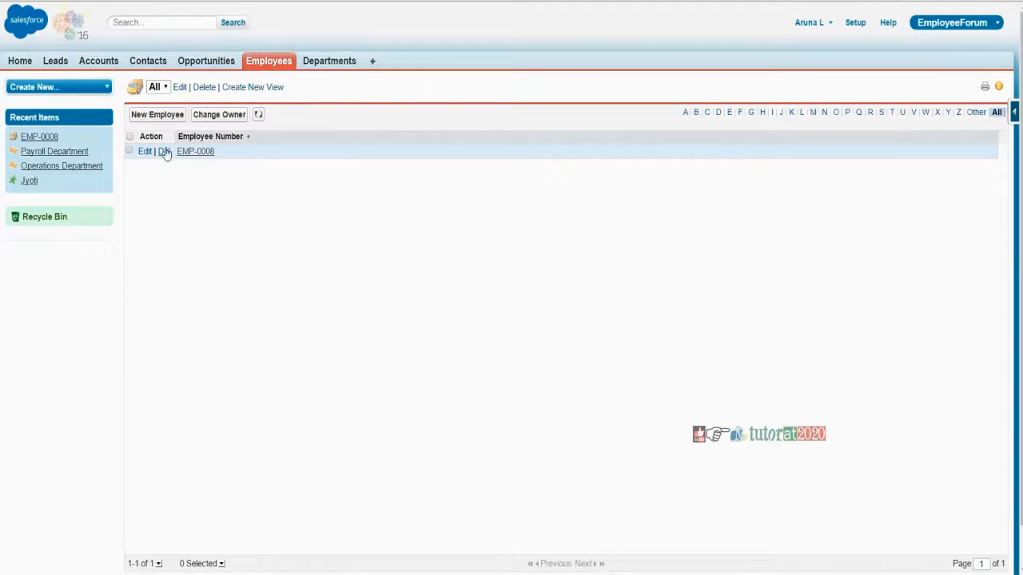
click(164, 151)
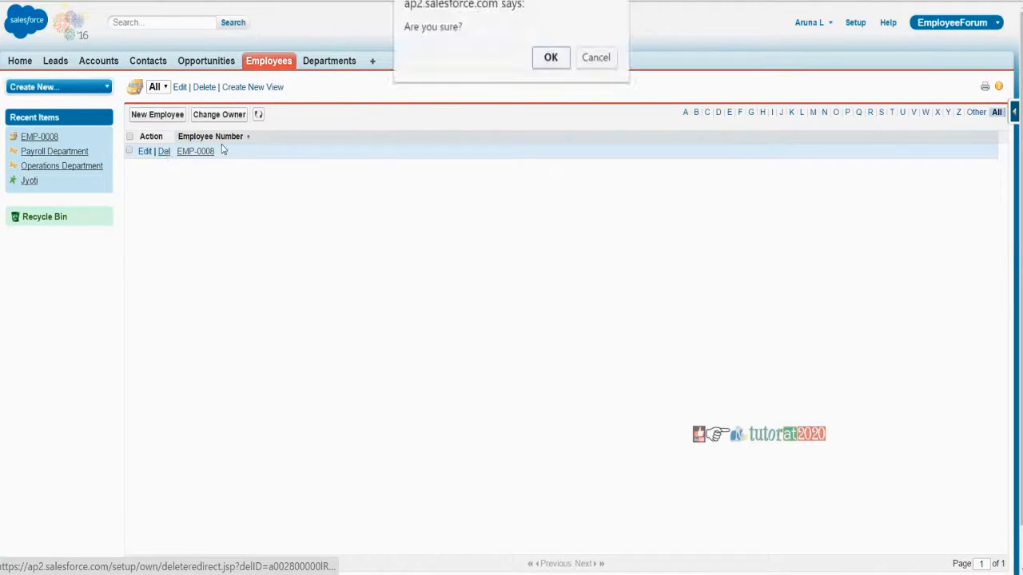
click(550, 59)
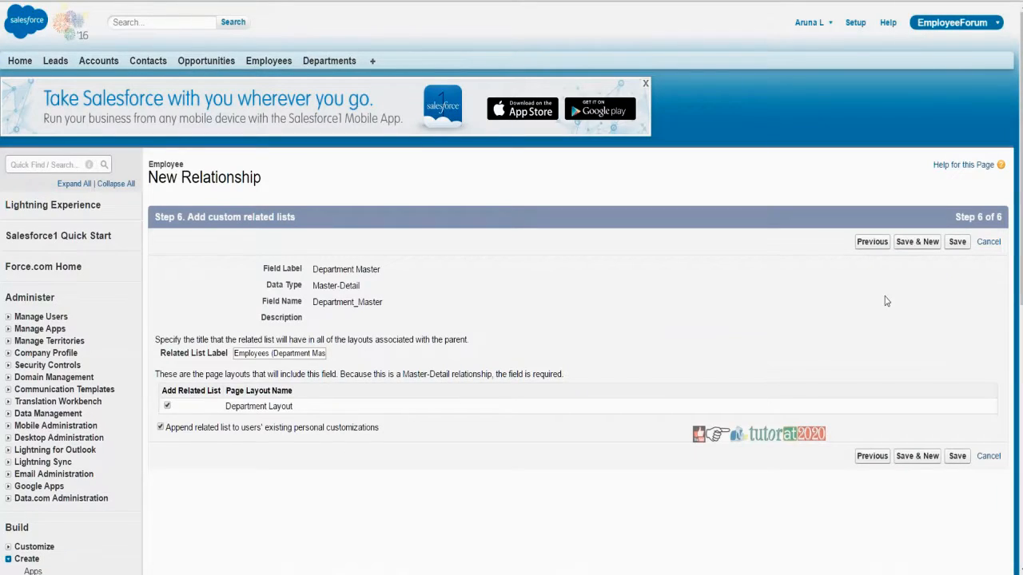
Save the Department Master master-detail field with its related list settings and check its entry among the Employee object's custom fields.
click(957, 244)
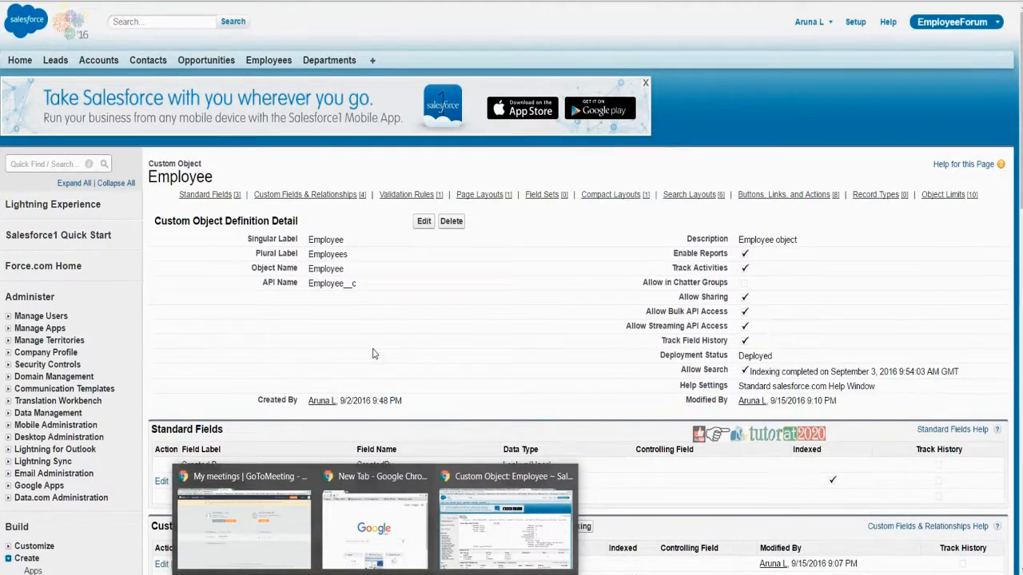
scroll(372, 357, down, 5)
scroll(375, 360, down, 4)
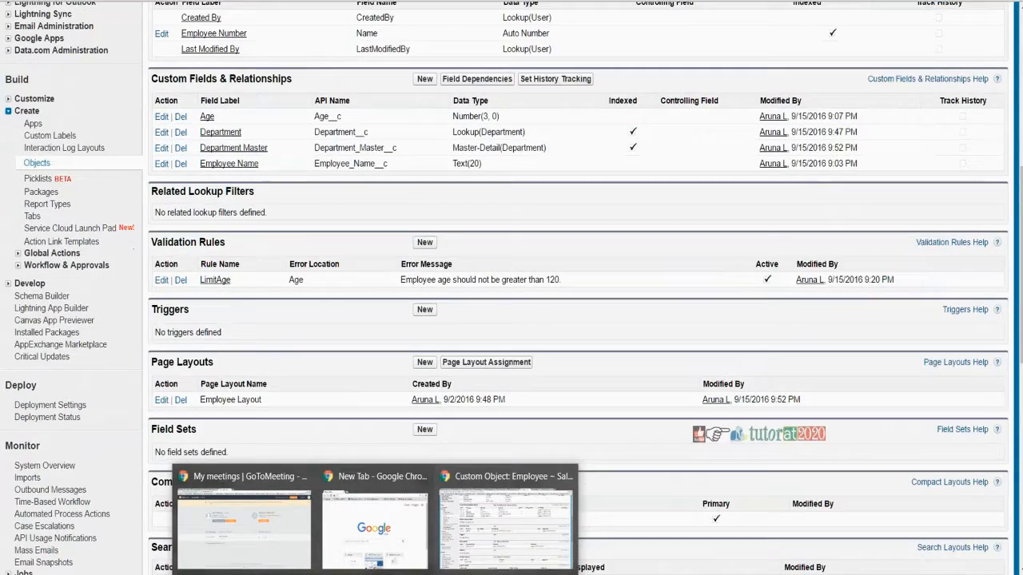
scroll(365, 335, down, 2)
scroll(368, 335, up, 6)
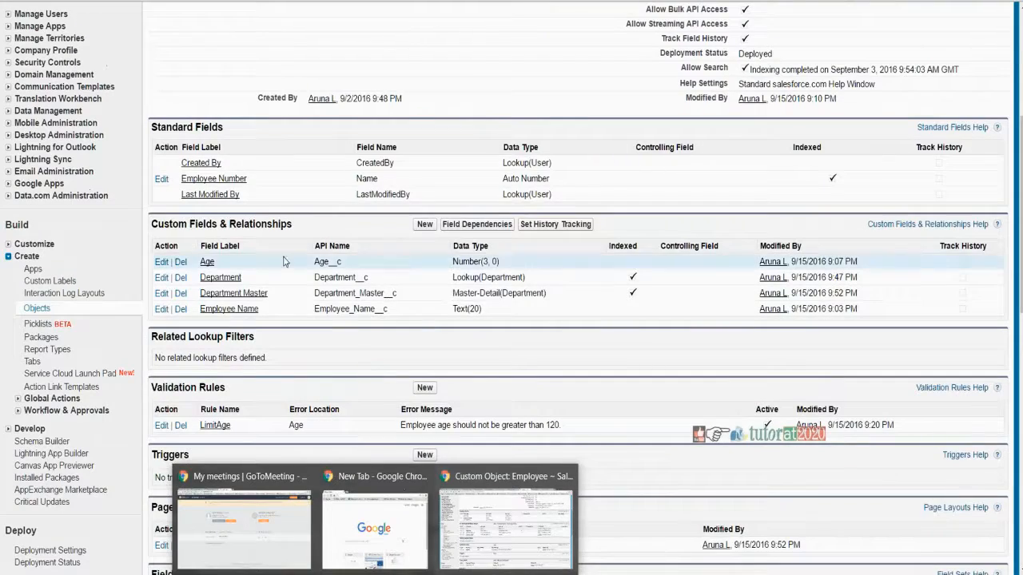
drag(398, 294, 318, 293)
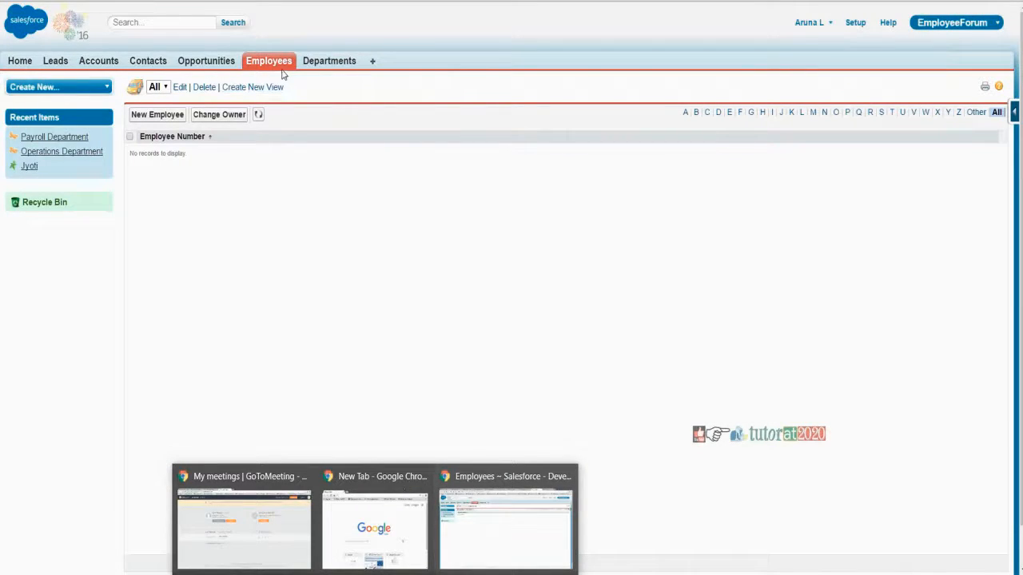
Start a new employee record with Department Master set to HR department and Department set to Payroll Department.
click(270, 69)
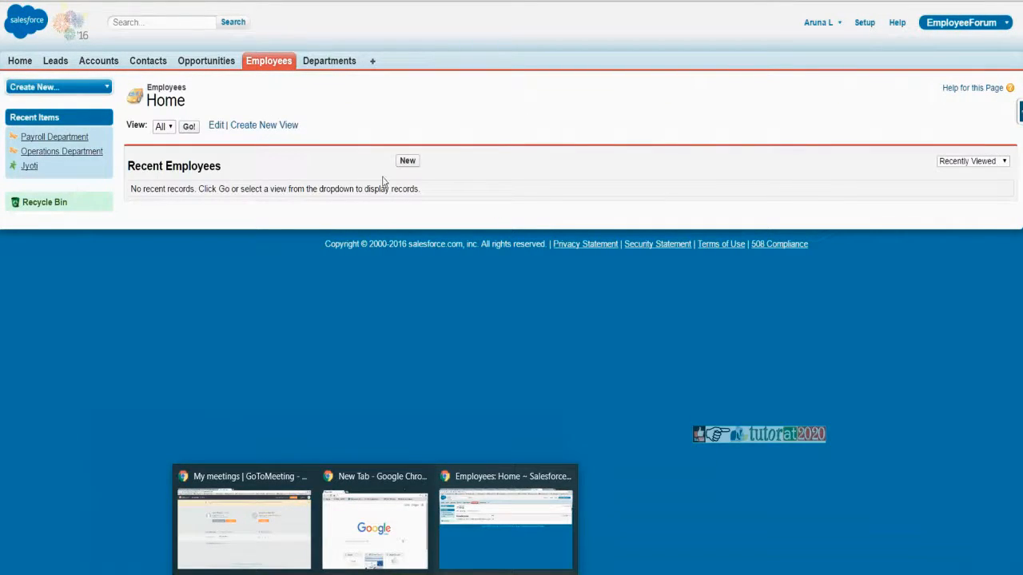
click(406, 162)
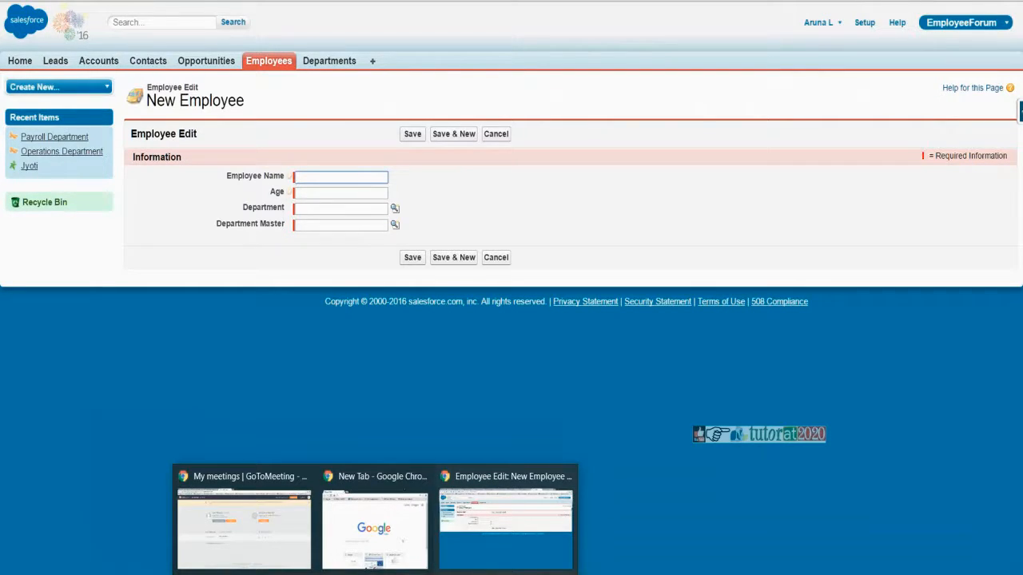
click(330, 223)
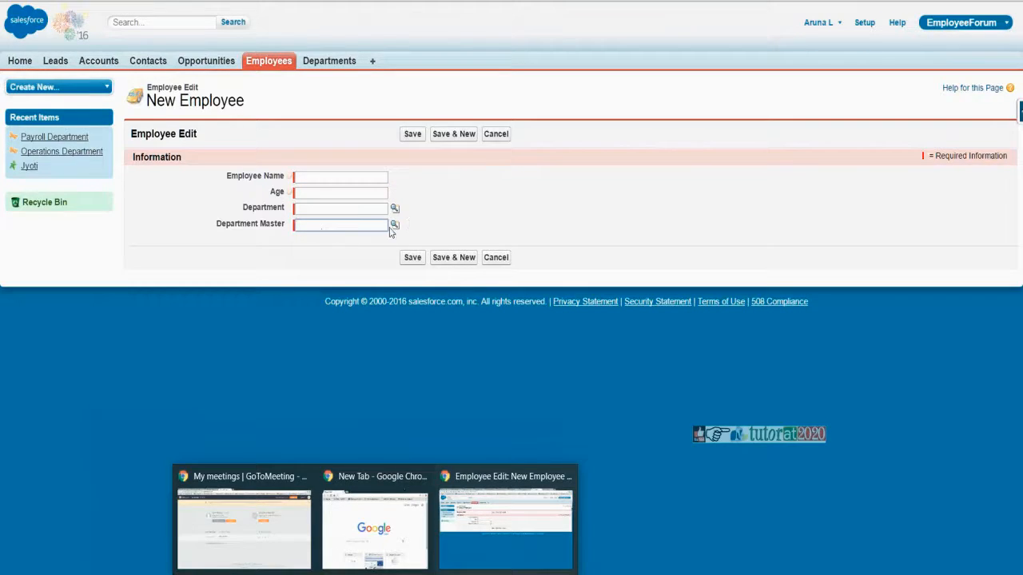
click(393, 226)
click(395, 208)
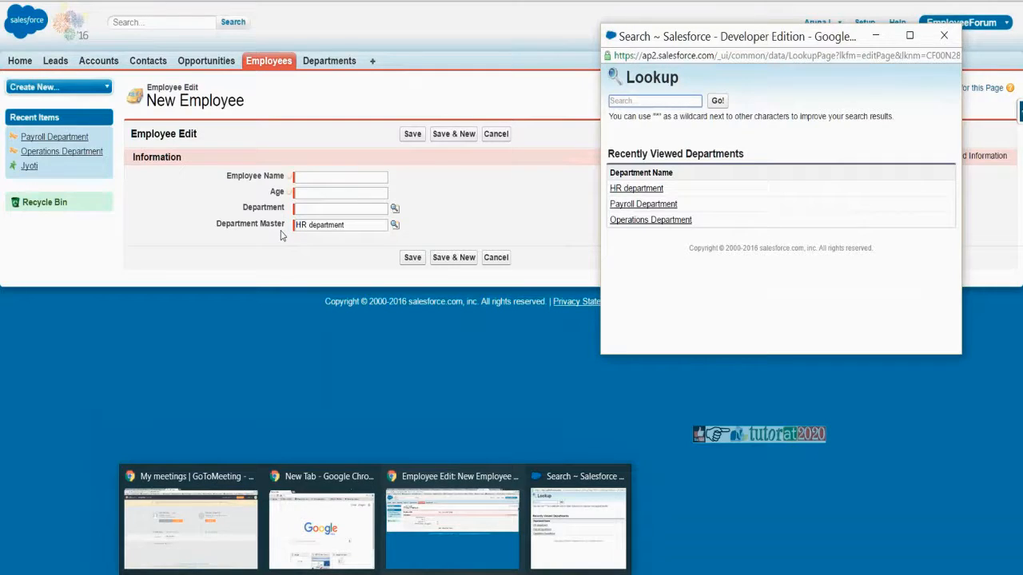
click(644, 204)
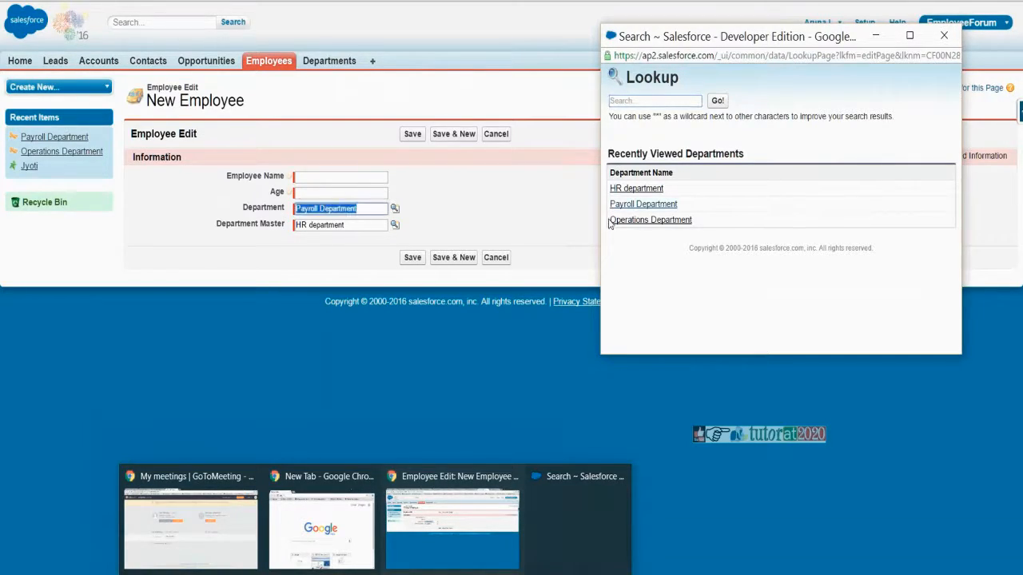
Enter the employee's name, set the age to 30, and save the new employee record.
click(336, 177)
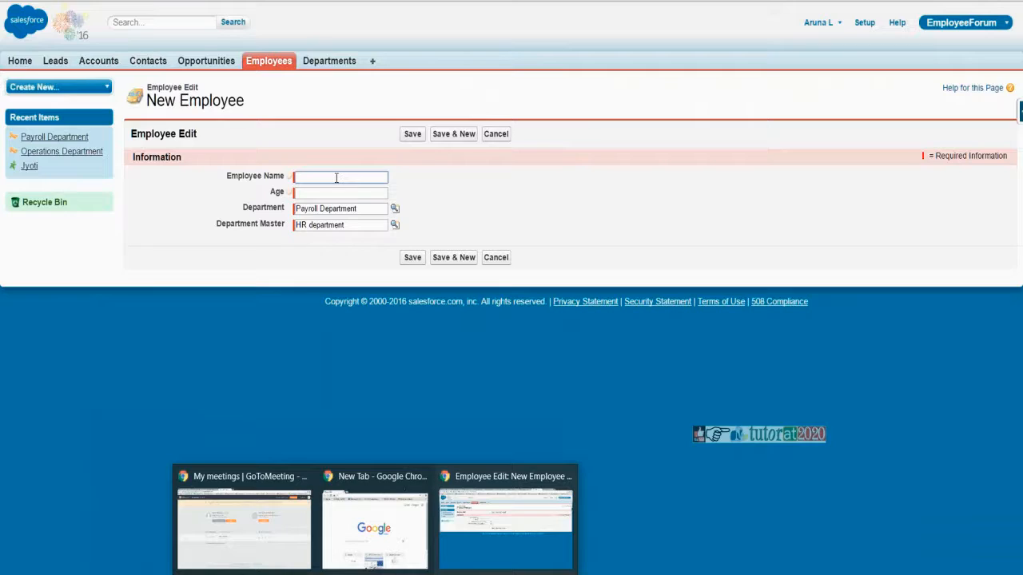
text(Santhosh1)
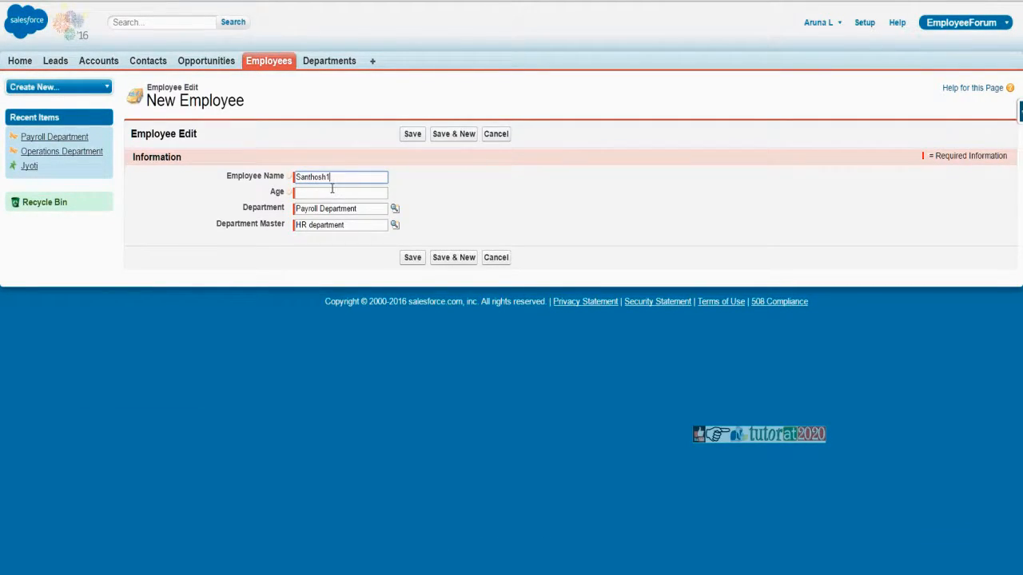
click(332, 190)
text(30)
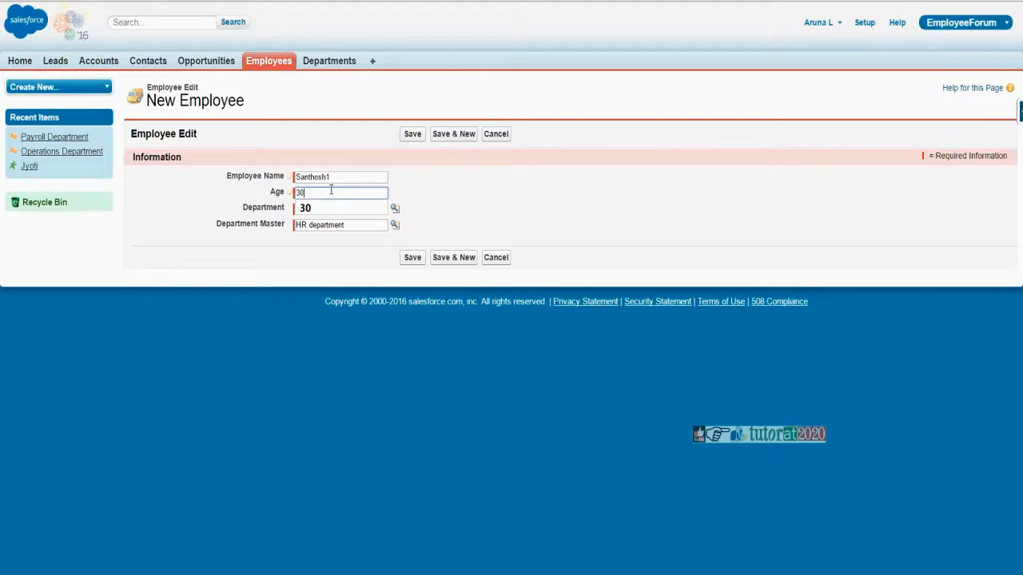
click(411, 258)
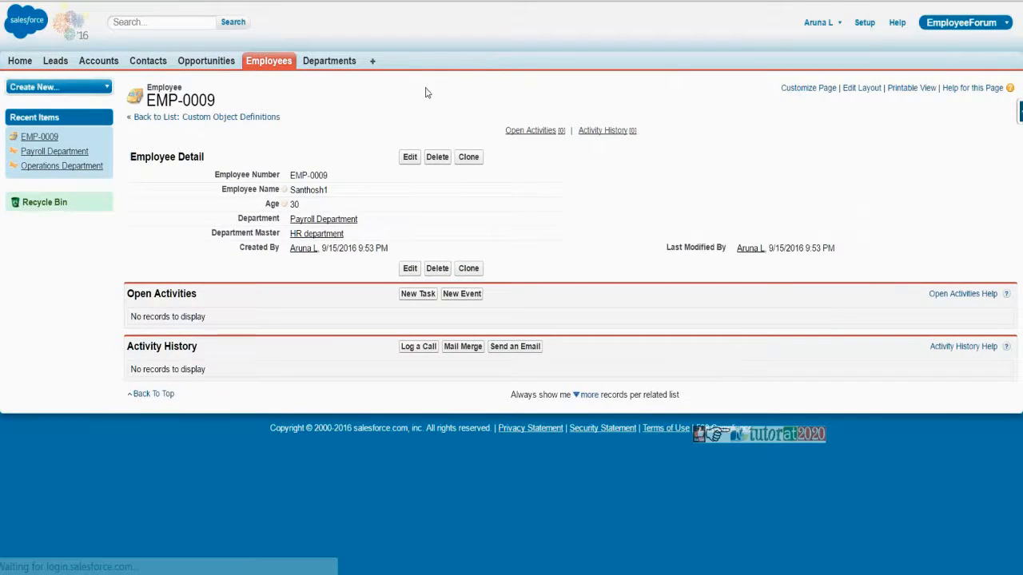
Open the EMP-0009 record for editing and compare whether its Department Master and Department values can be changed.
click(407, 159)
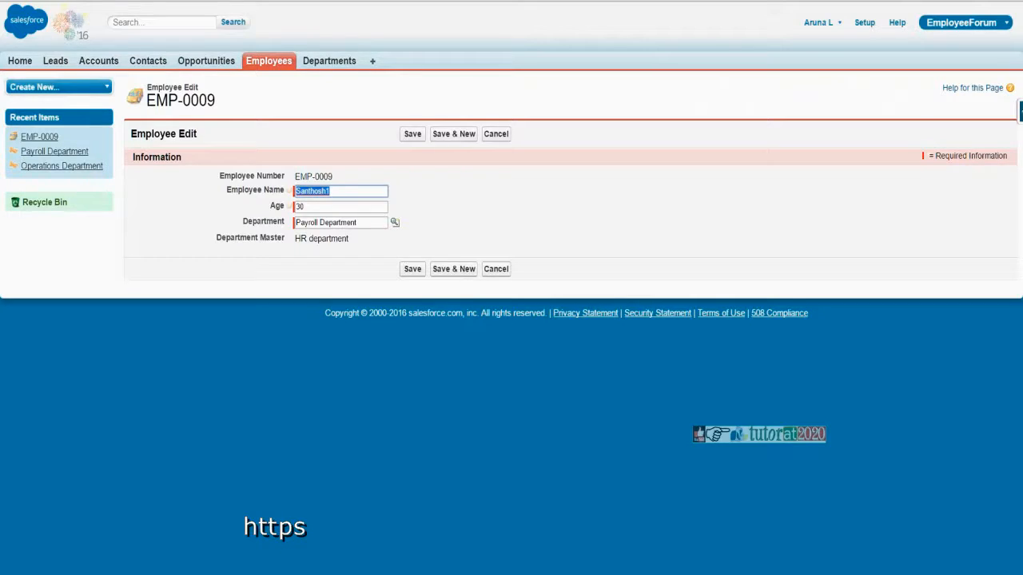
drag(353, 241, 290, 244)
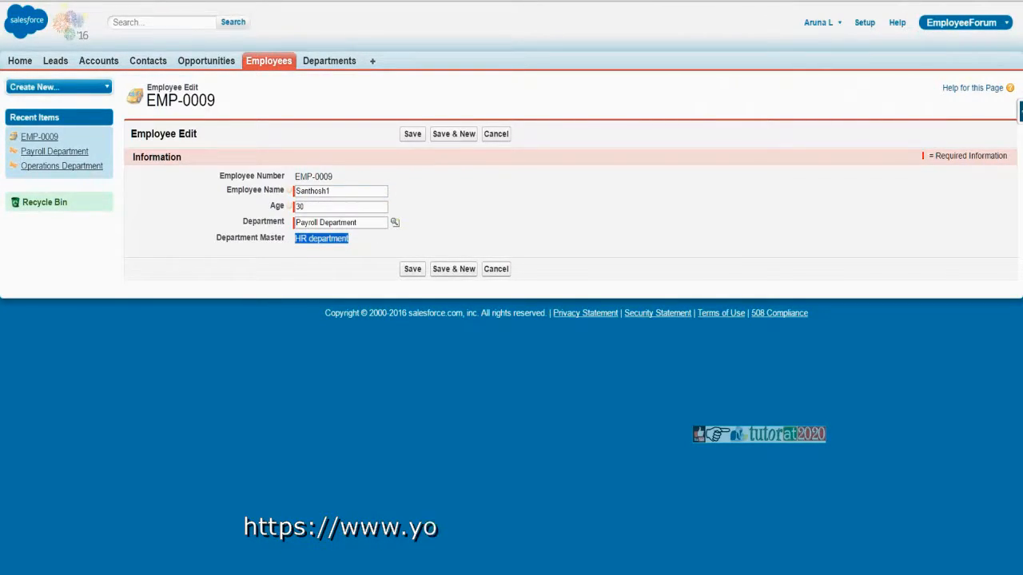
drag(369, 222, 289, 223)
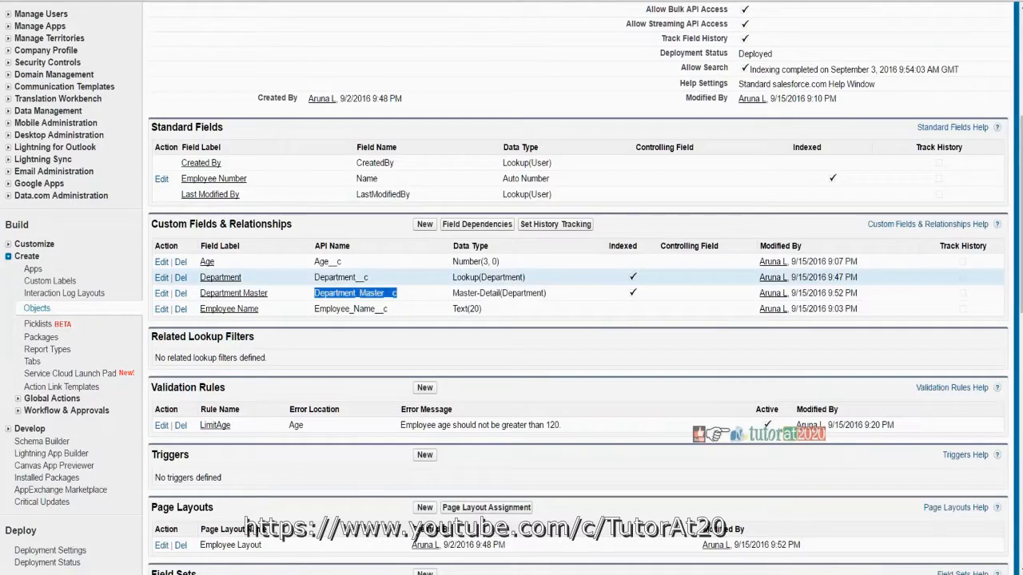
Make the Employee object's Department lookup field optional by turning off its always-required setting, and save the field.
click(162, 278)
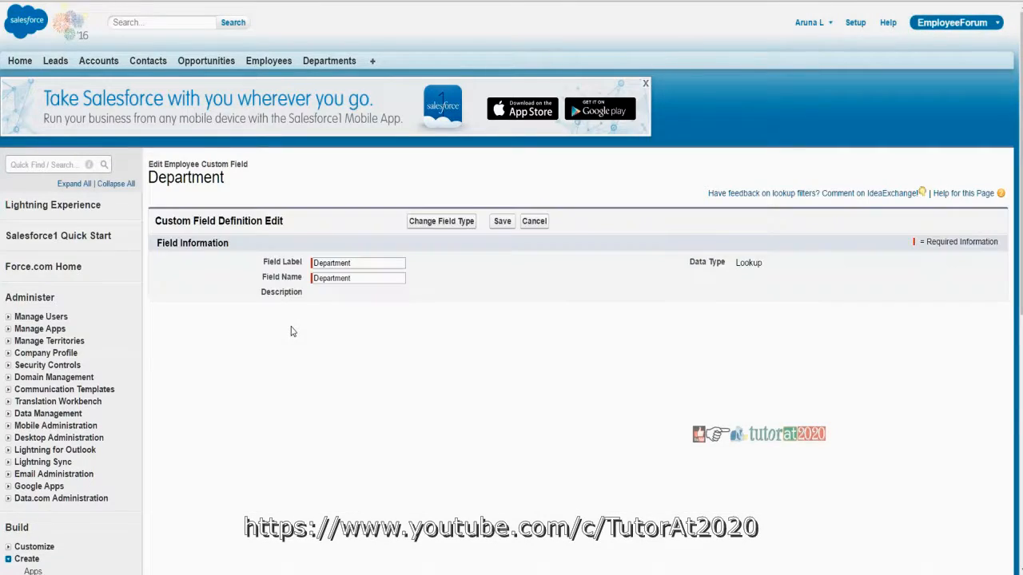
scroll(310, 270, down, 2)
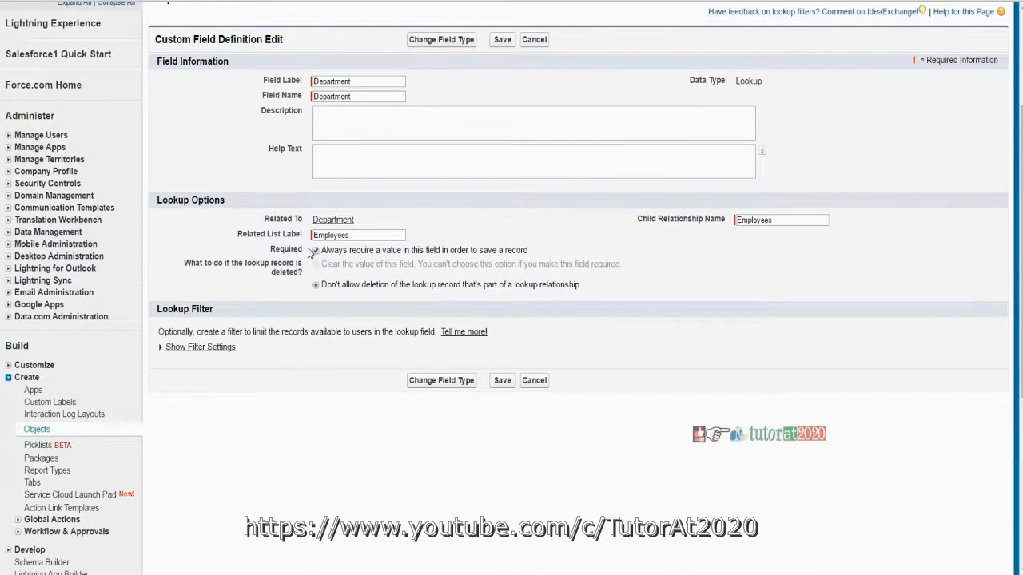
click(316, 250)
click(502, 380)
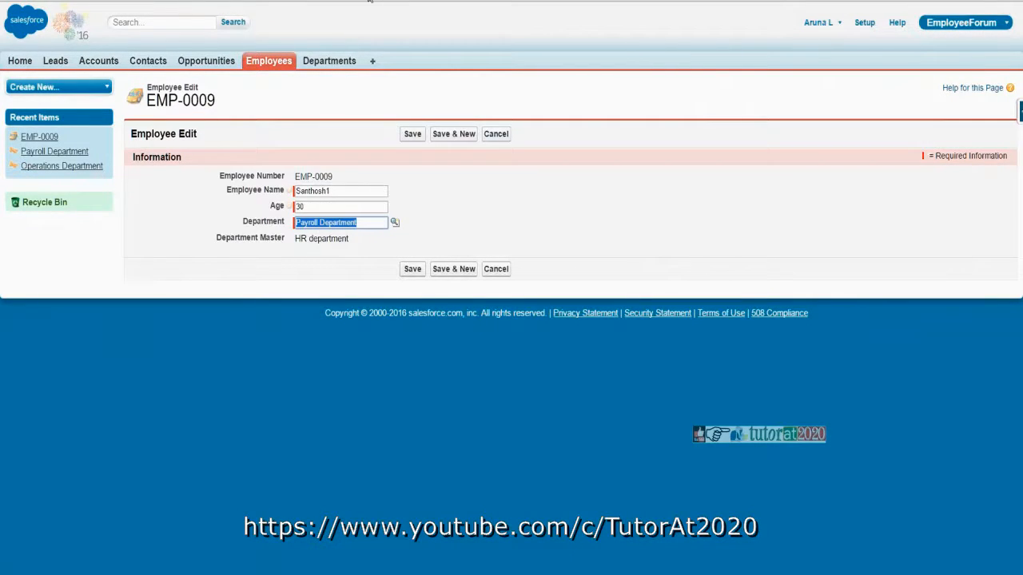
Reload the EMP-0009 edit form, clear its Department value, save the record, and check its Department Master value.
key(F5)
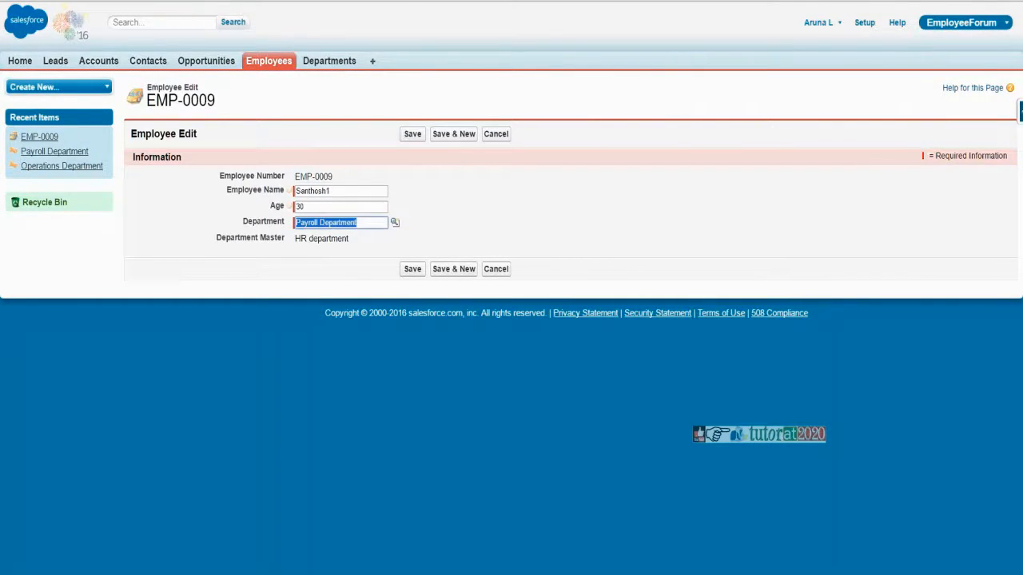
triple_click(308, 222)
key(BackSpace)
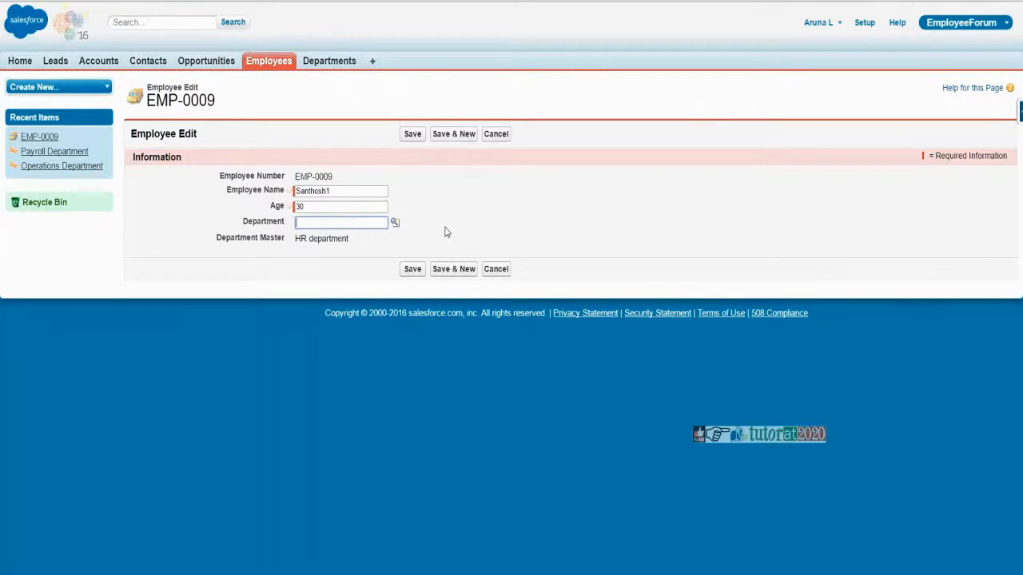
click(415, 135)
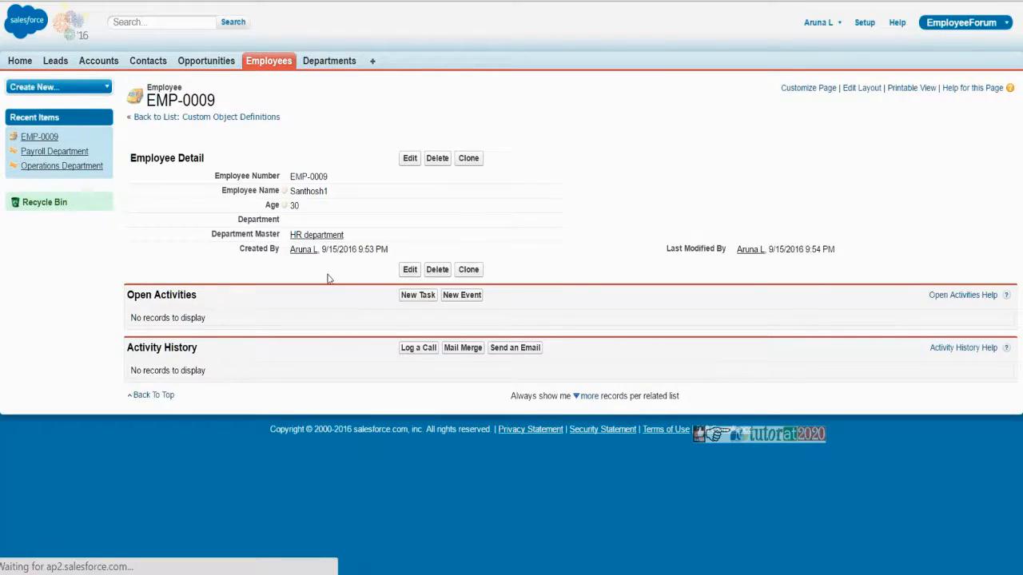
drag(351, 237, 286, 233)
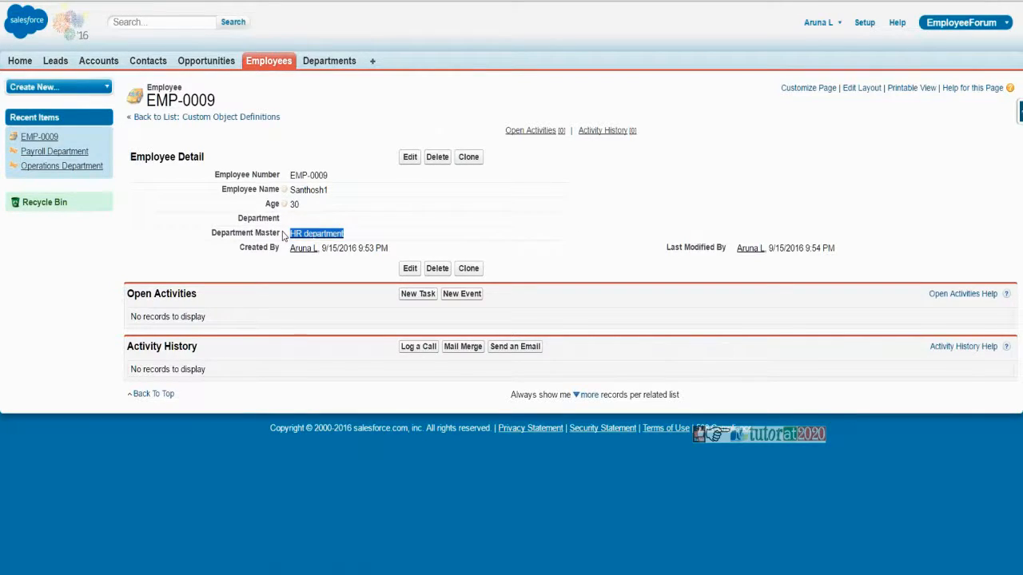